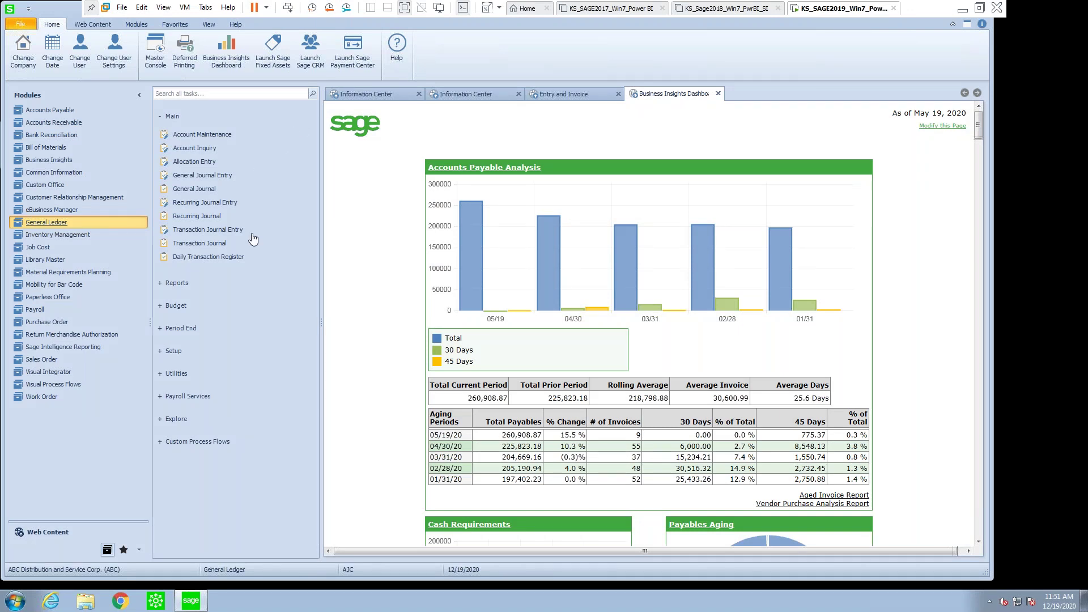
# Start new JE general journal entry 000045 dated 12/19/2020 and bring up the Copy From choices.
pyautogui.click(206, 177)
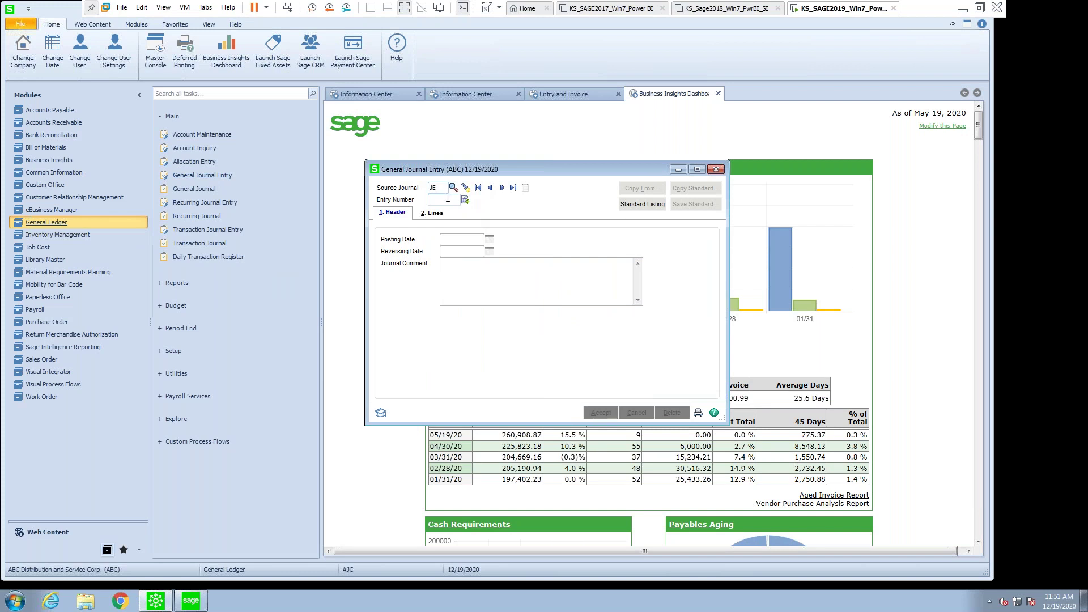
pyautogui.click(448, 198)
pyautogui.click(466, 200)
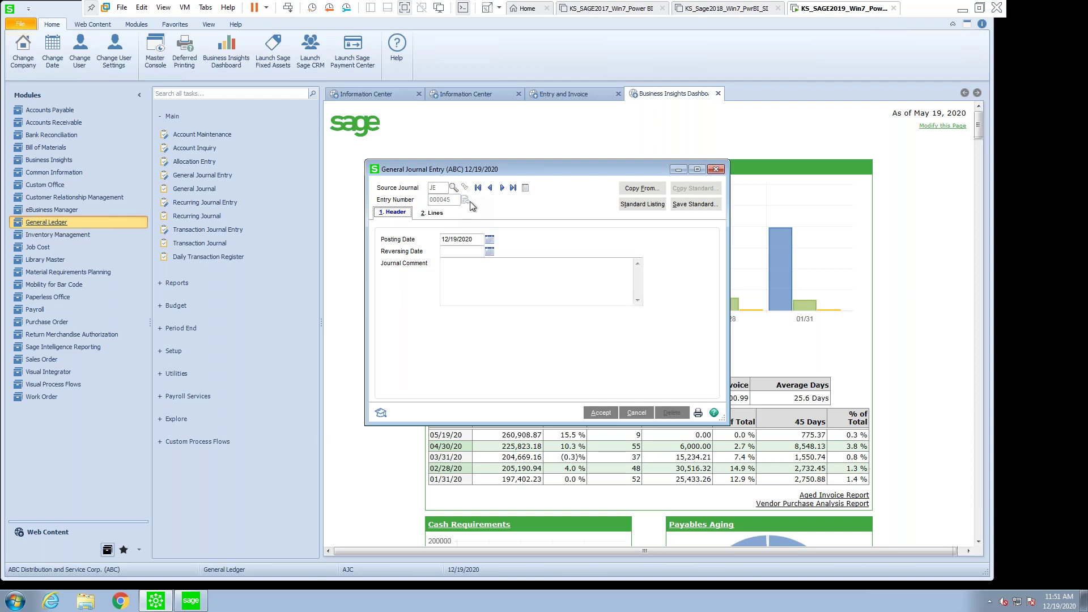
pyautogui.click(644, 189)
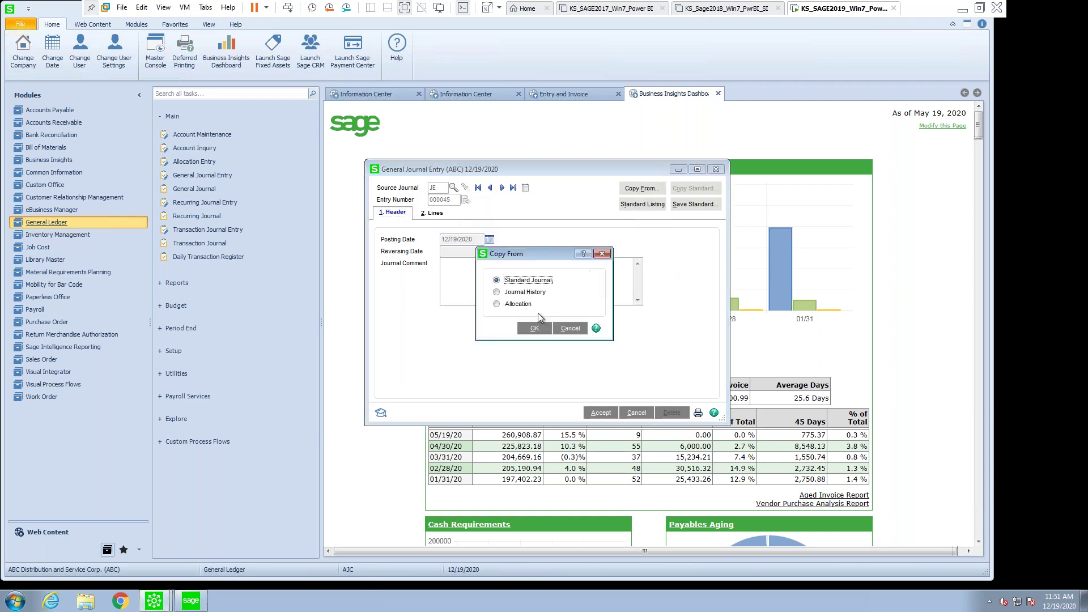
# Copy from Journal History and pick entry 000025 dated 4/16/2020 among the 14 listed.
pyautogui.click(497, 293)
pyautogui.click(535, 329)
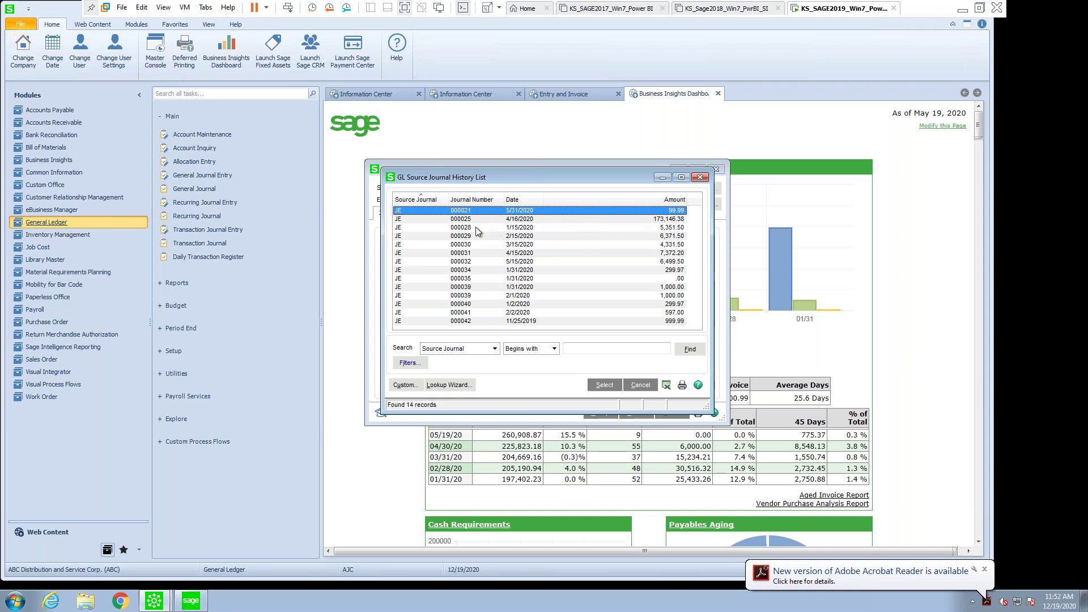
pyautogui.click(532, 220)
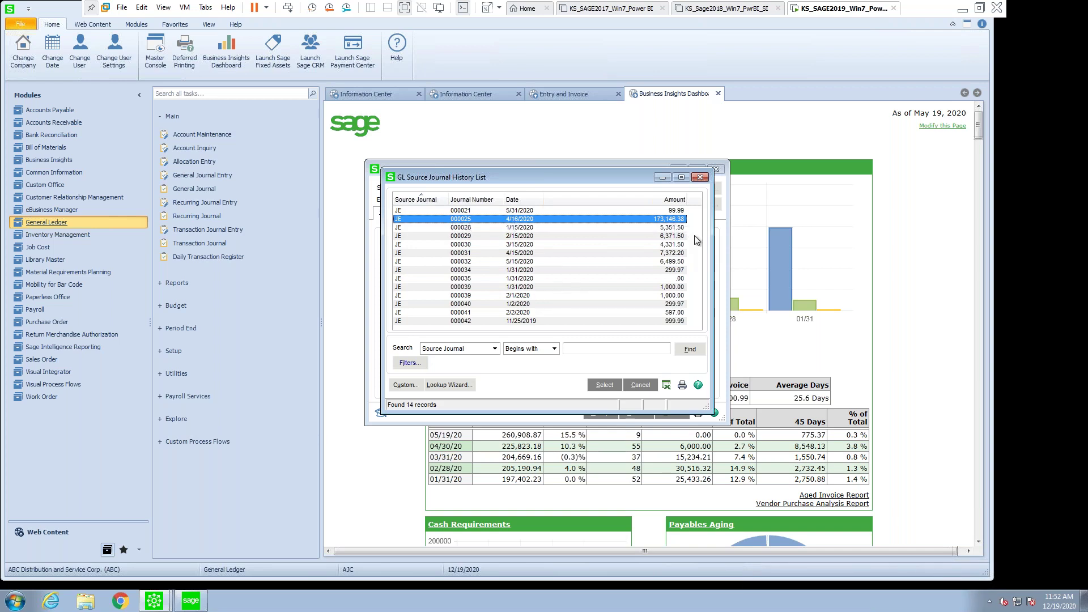
# Copy history entry 000025 into 000045 and review its payroll lines, balanced at 173,146.38.
pyautogui.click(604, 386)
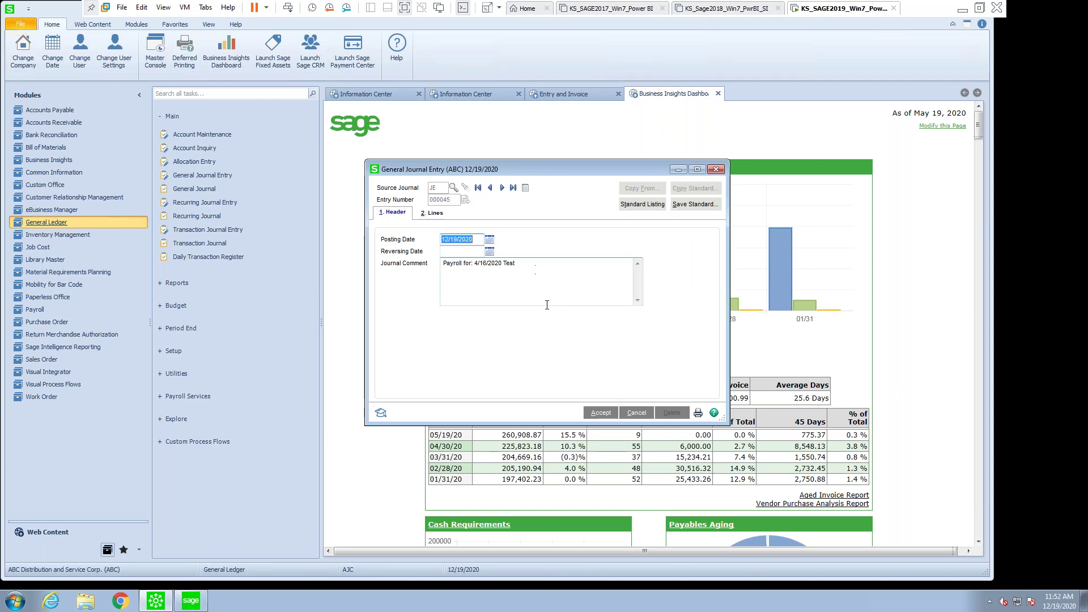
pyautogui.click(432, 212)
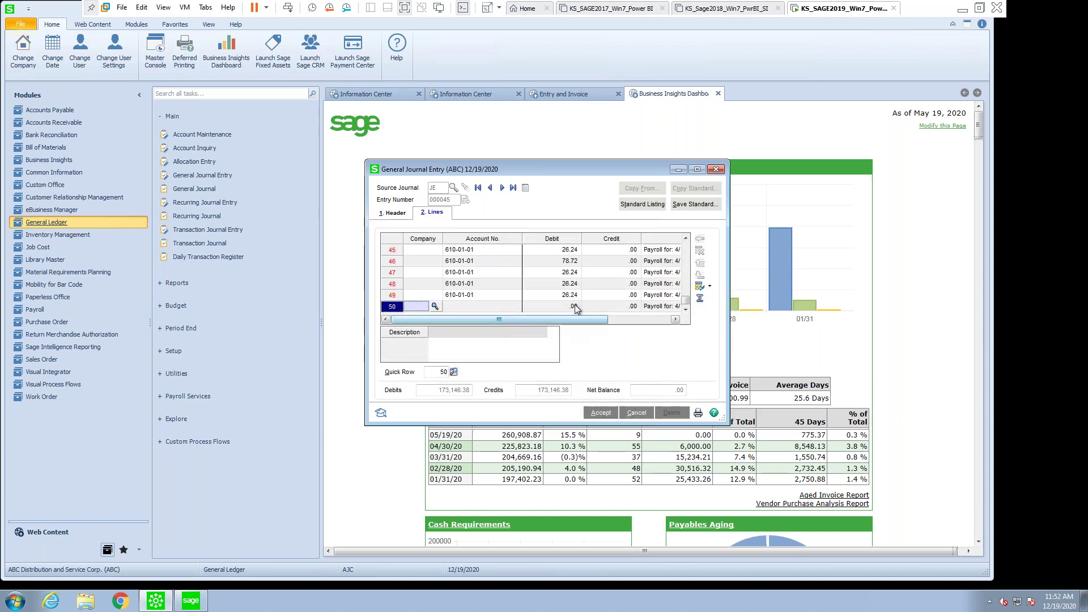
pyautogui.scroll(3, 623, 306)
pyautogui.scroll(10, 622, 307)
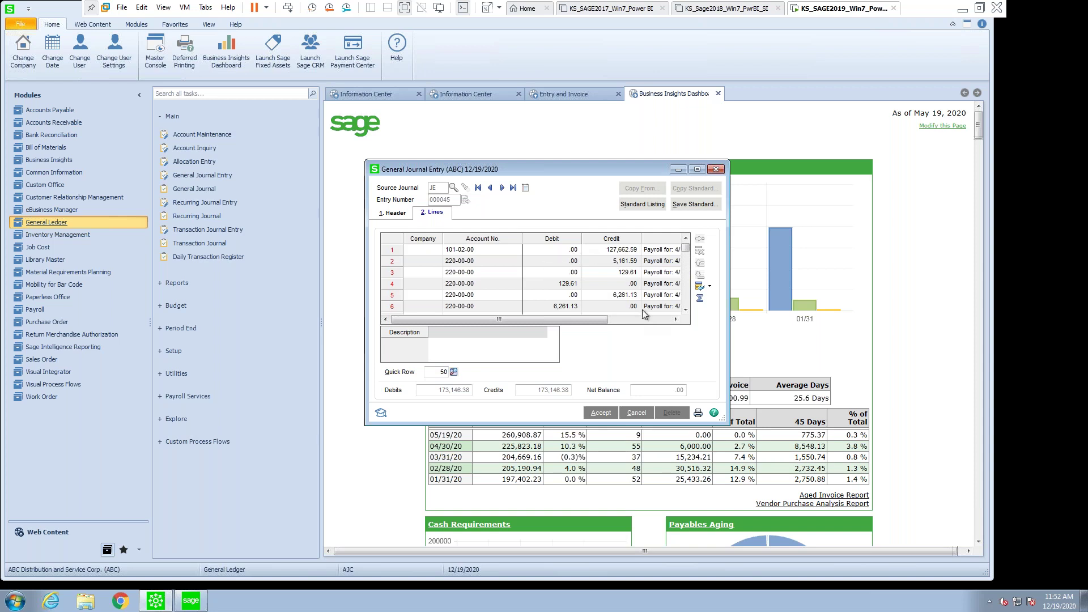
pyautogui.scroll(-8, 591, 292)
pyautogui.scroll(-6, 590, 294)
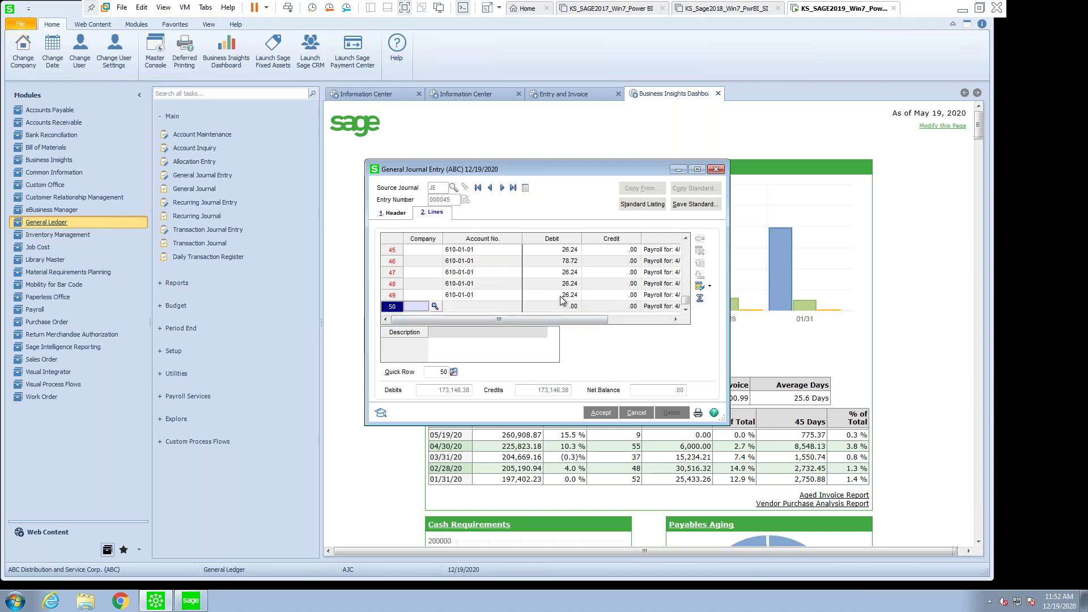
# Change row 49's debit amount to 26.25.
pyautogui.click(564, 297)
pyautogui.click(565, 295)
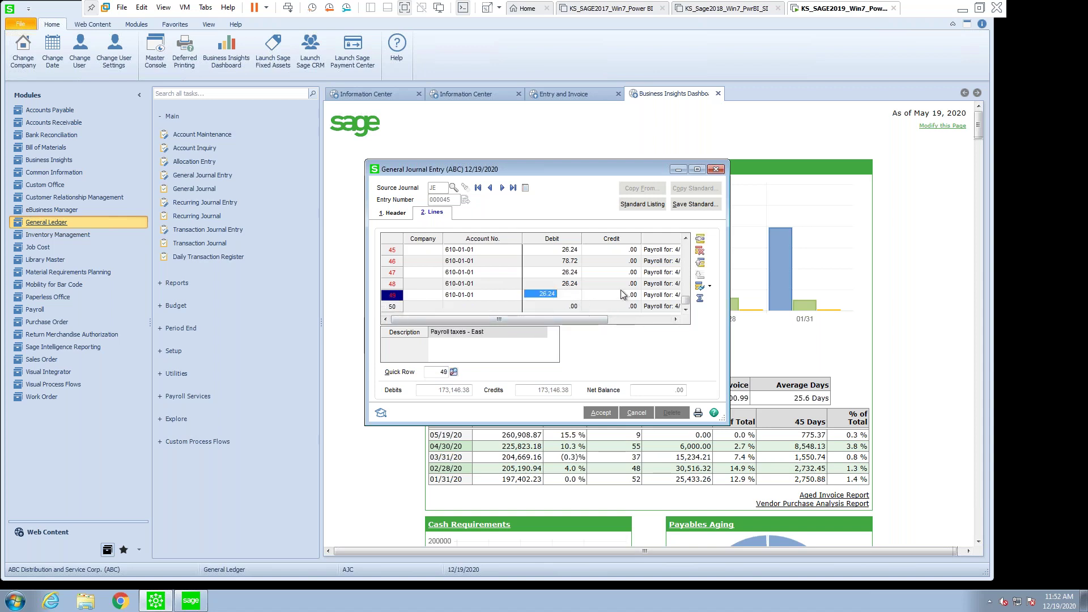
pyautogui.press('End')
pyautogui.press('BackSpace')
pyautogui.write('0')
pyautogui.press('Tab')
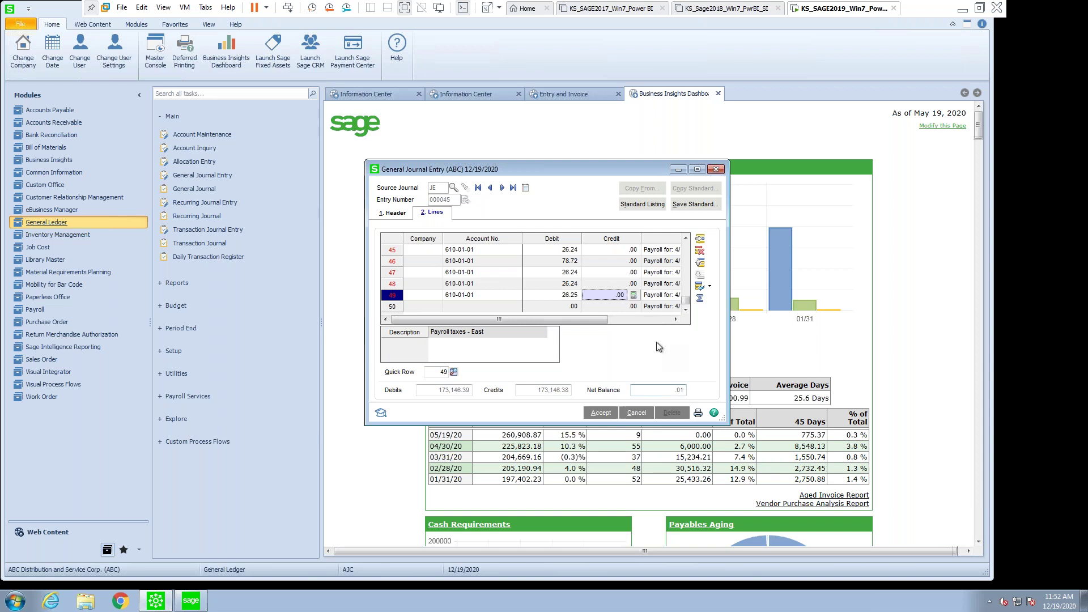
# Adjust row 1's cash credit so the entry balances at 173,146.39 with net balance .00.
pyautogui.moveTo(686, 300); pyautogui.dragTo(688, 252)
pyautogui.click(625, 250)
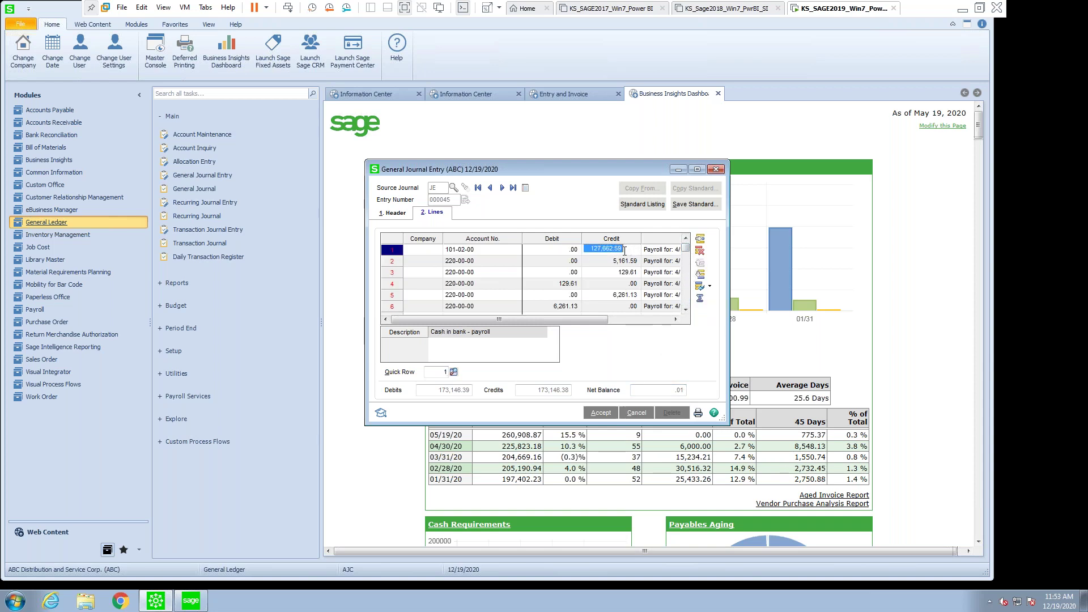
pyautogui.click(626, 250)
pyautogui.press('Tab')
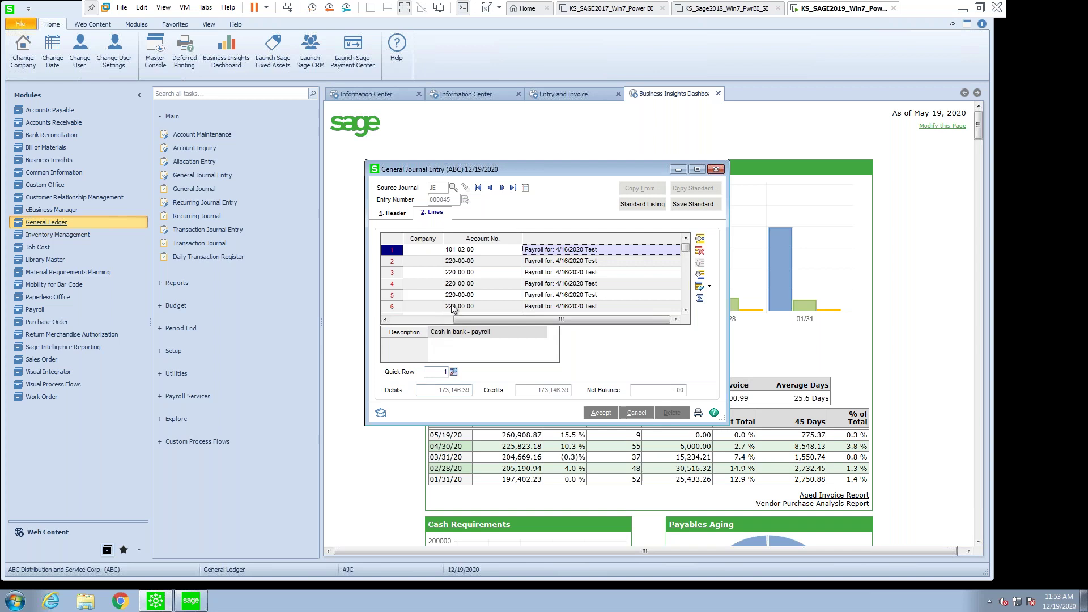
pyautogui.moveTo(687, 253); pyautogui.dragTo(686, 306)
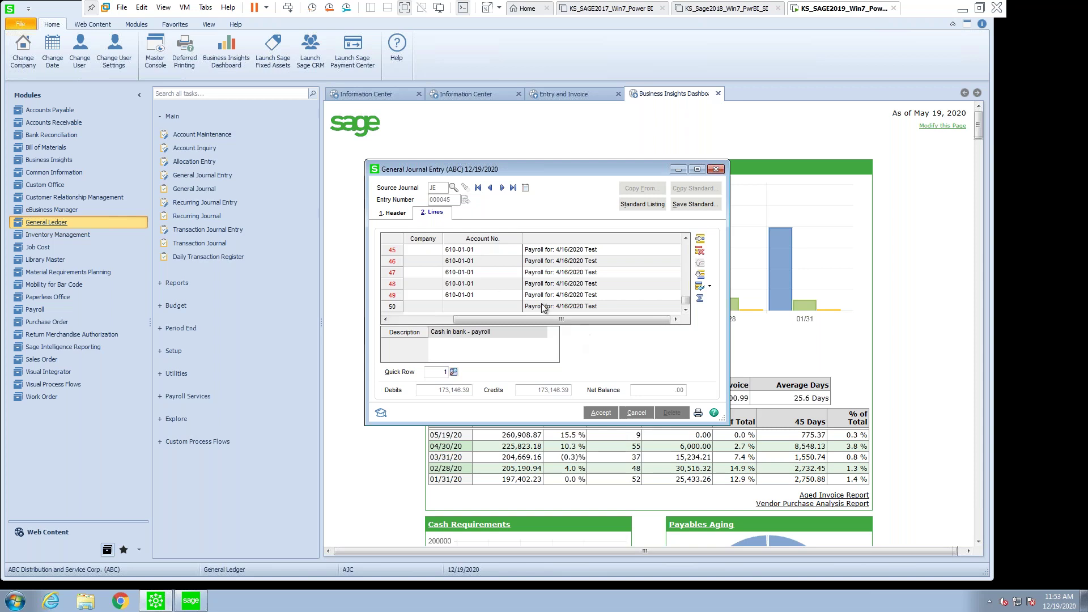
pyautogui.scroll(7, 548, 297)
pyautogui.scroll(4, 548, 298)
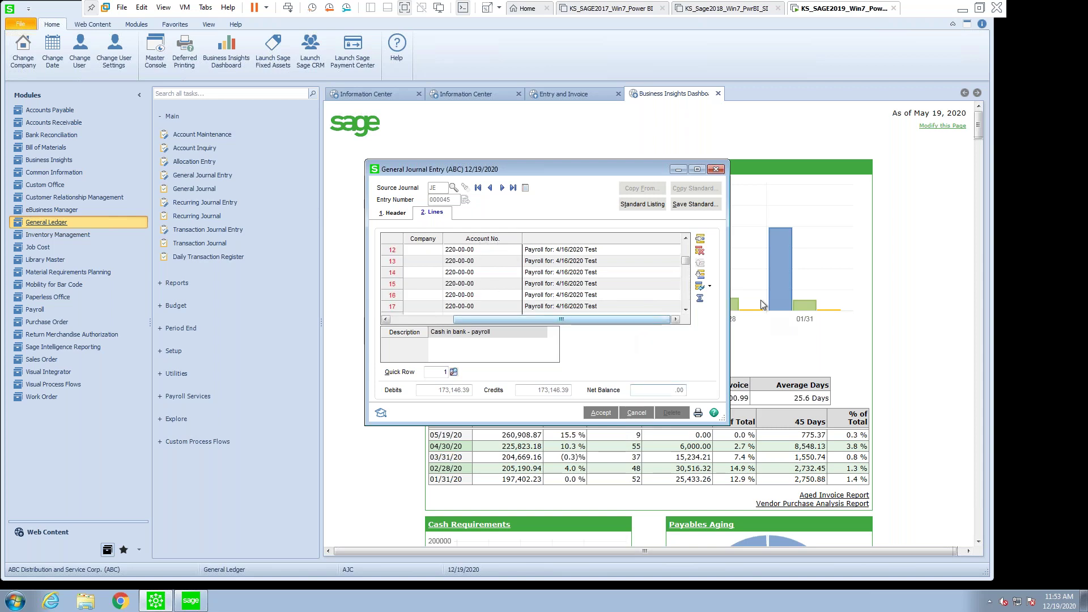
# Save entry 000045 and start entry 000046 dated 12/19/2020.
pyautogui.click(601, 413)
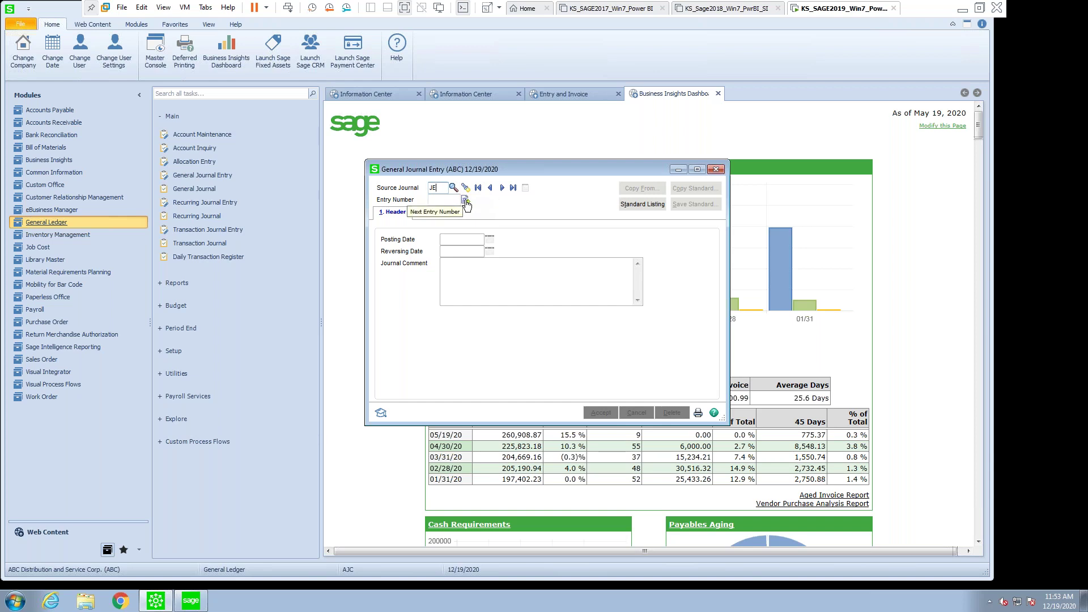
pyautogui.click(466, 202)
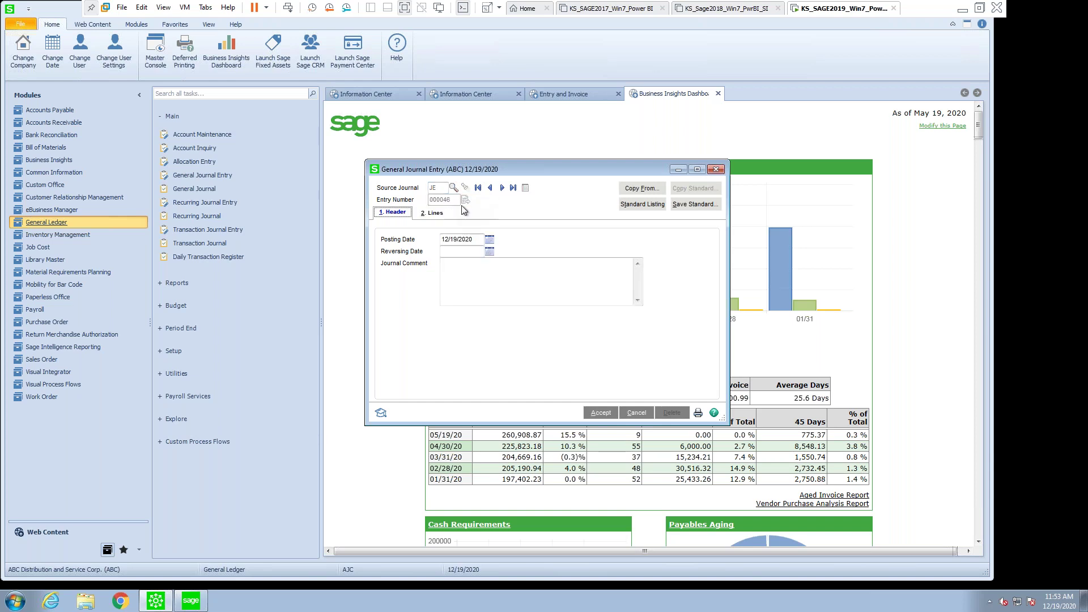
pyautogui.click(600, 416)
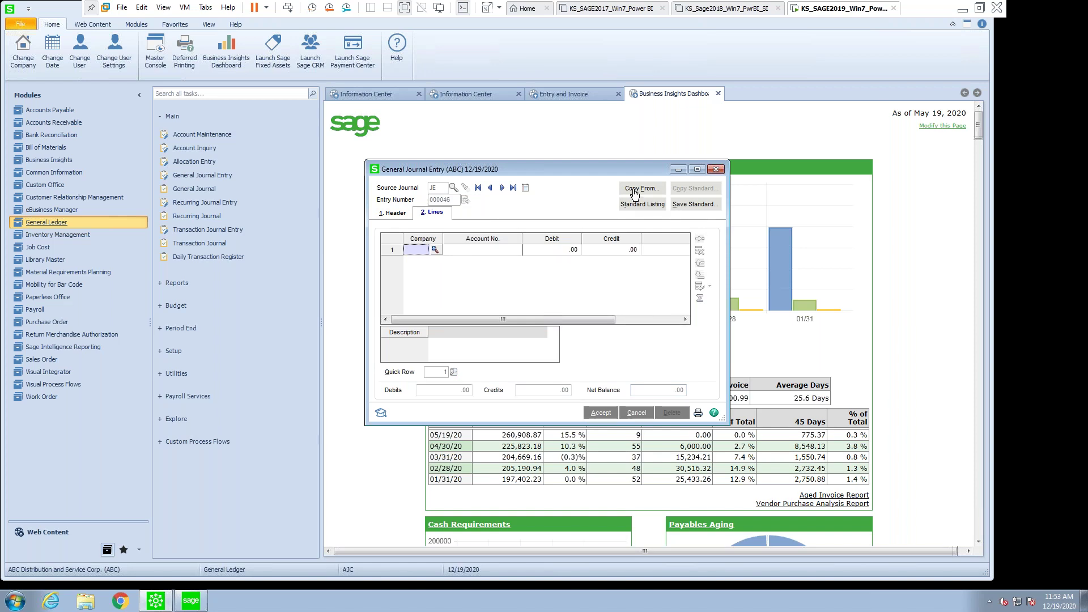
# Load the Warehouse Payroll Entry standard journal's lines into entry 000046.
pyautogui.click(634, 193)
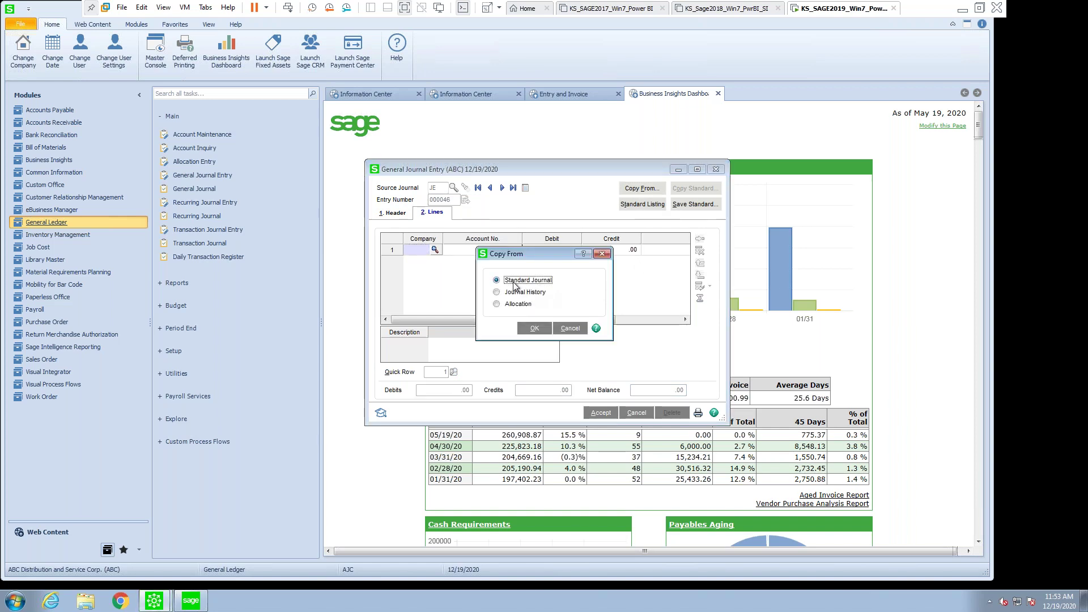
pyautogui.click(527, 330)
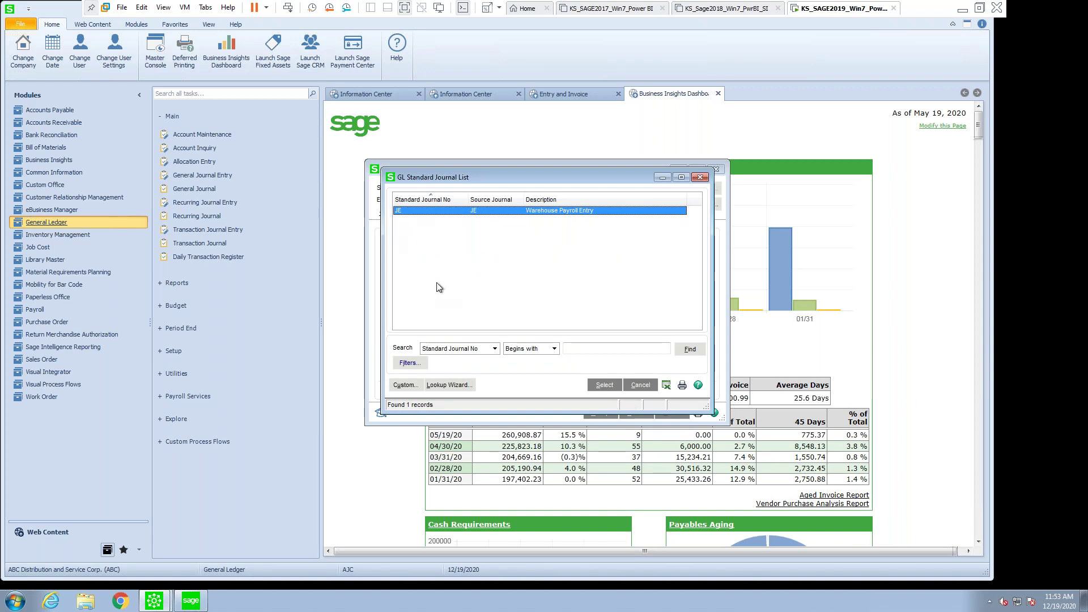
pyautogui.click(602, 388)
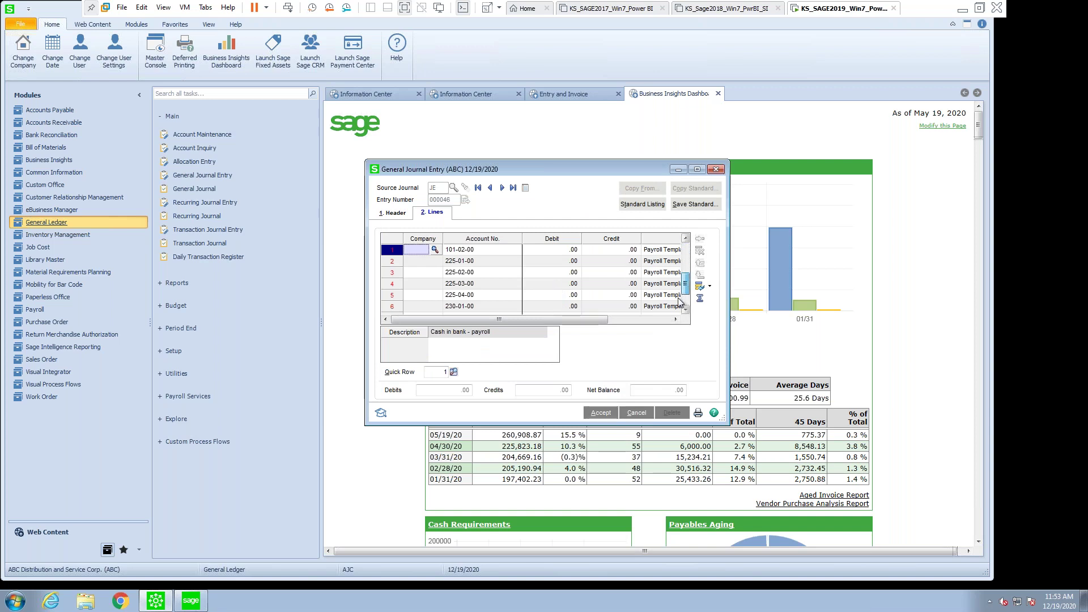
pyautogui.scroll(3, 680, 305)
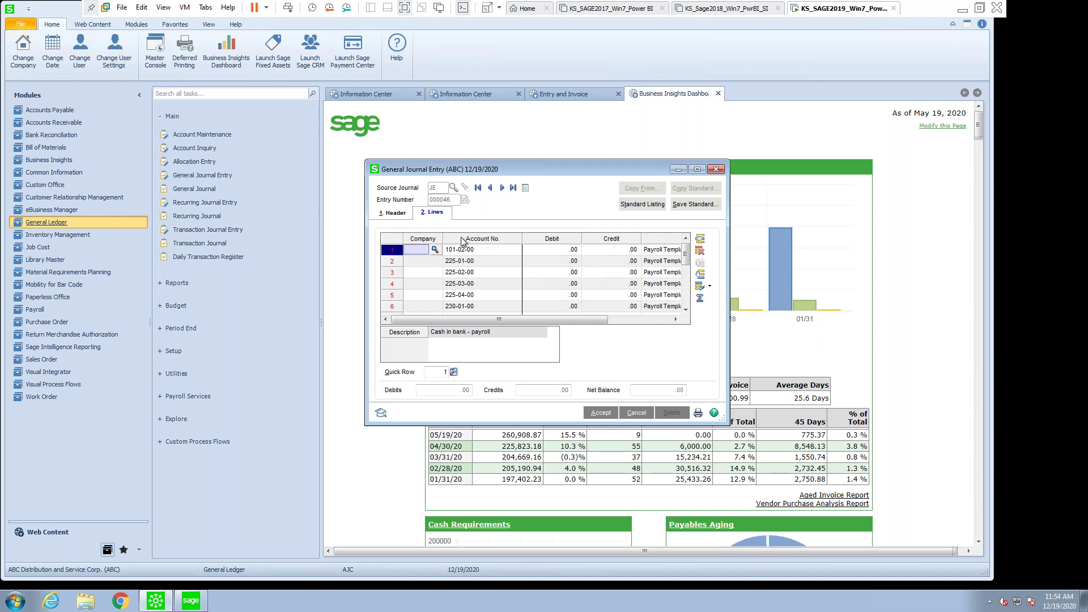
# Narrow the Company column away and scroll through accounts 101-02-00 to 509-00-03.
pyautogui.moveTo(443, 239); pyautogui.dragTo(405, 237)
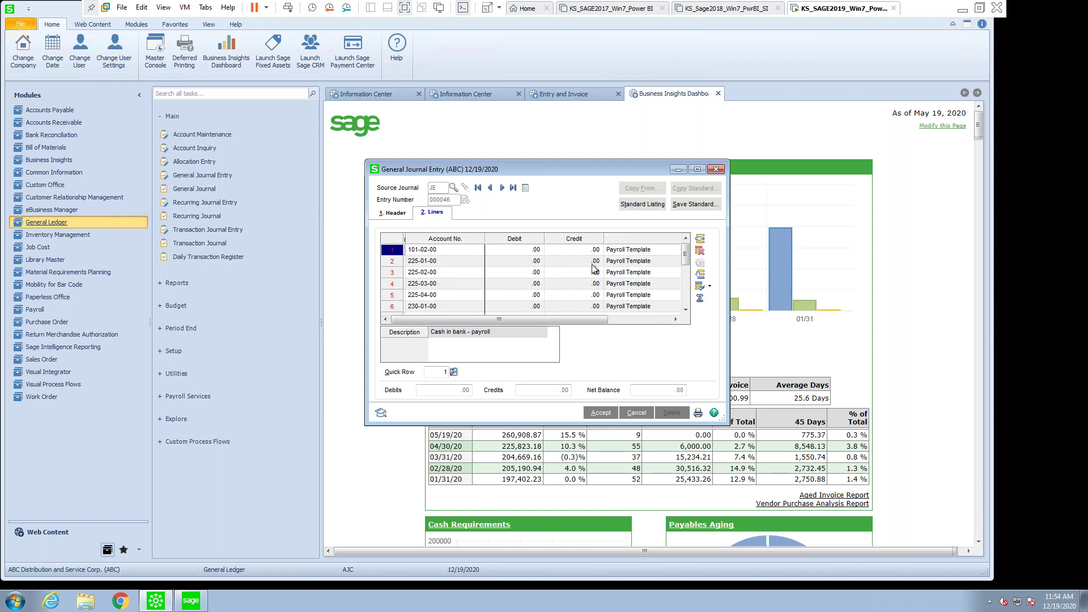
pyautogui.scroll(-4, 539, 286)
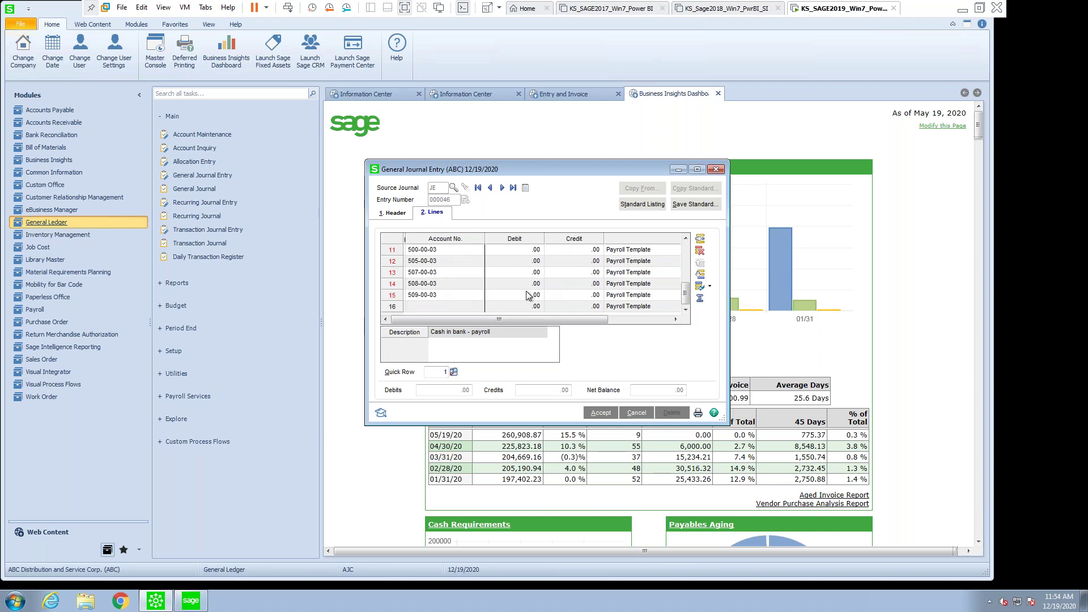
pyautogui.scroll(4, 527, 295)
# Enter debits 1.00 and 5.00 and credits 1.00 and 5.00 on rows 1–4, then accept the 6.00 entry.
pyautogui.click(536, 250)
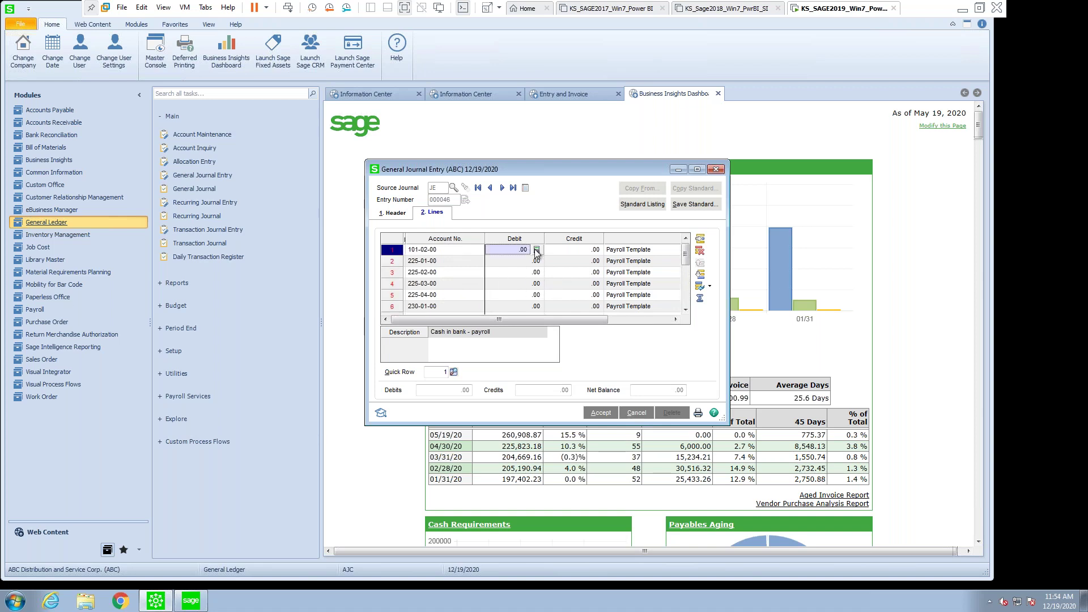
pyautogui.write('1.00')
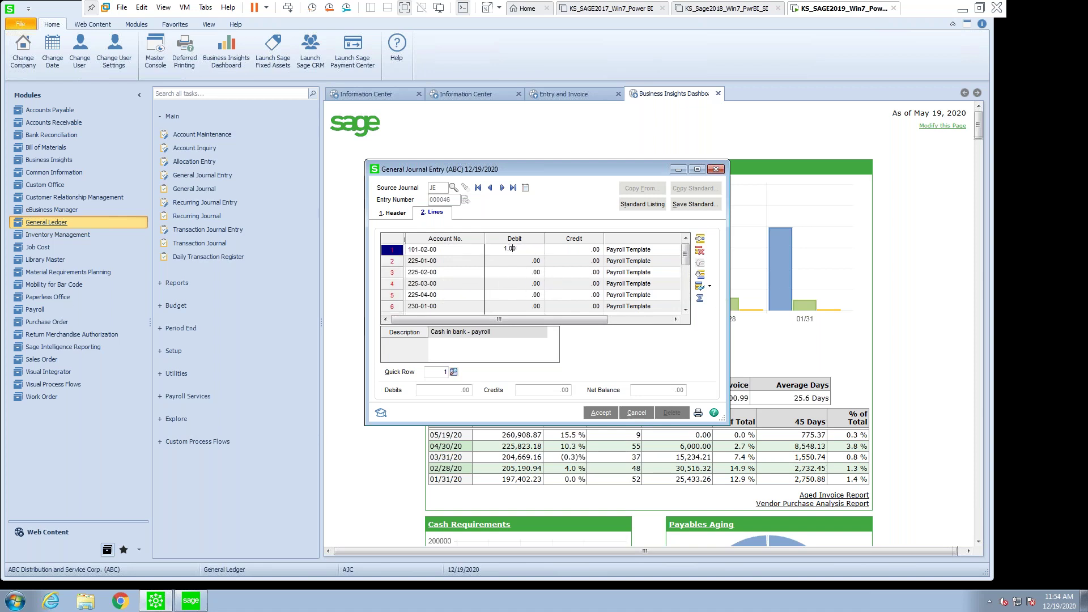
pyautogui.click(585, 260)
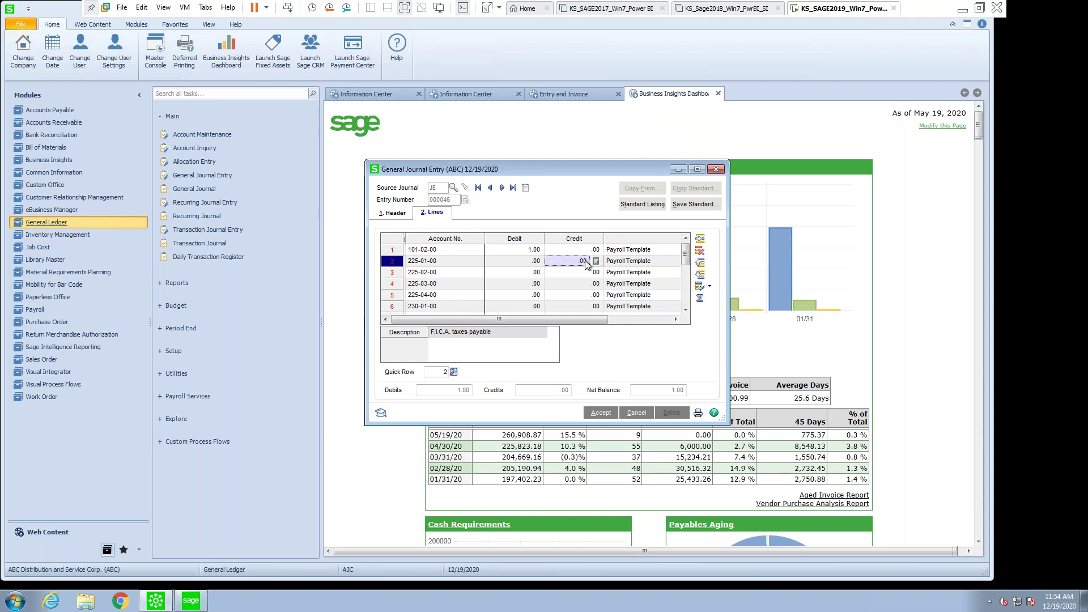
pyautogui.write('1')
pyautogui.click(529, 274)
pyautogui.write('5.00')
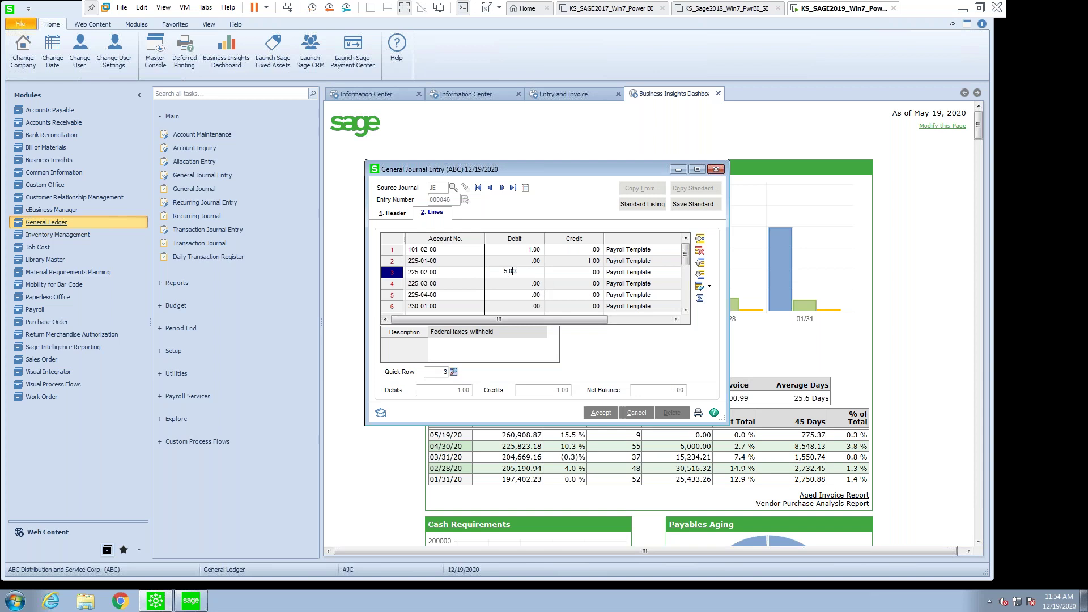
pyautogui.click(571, 284)
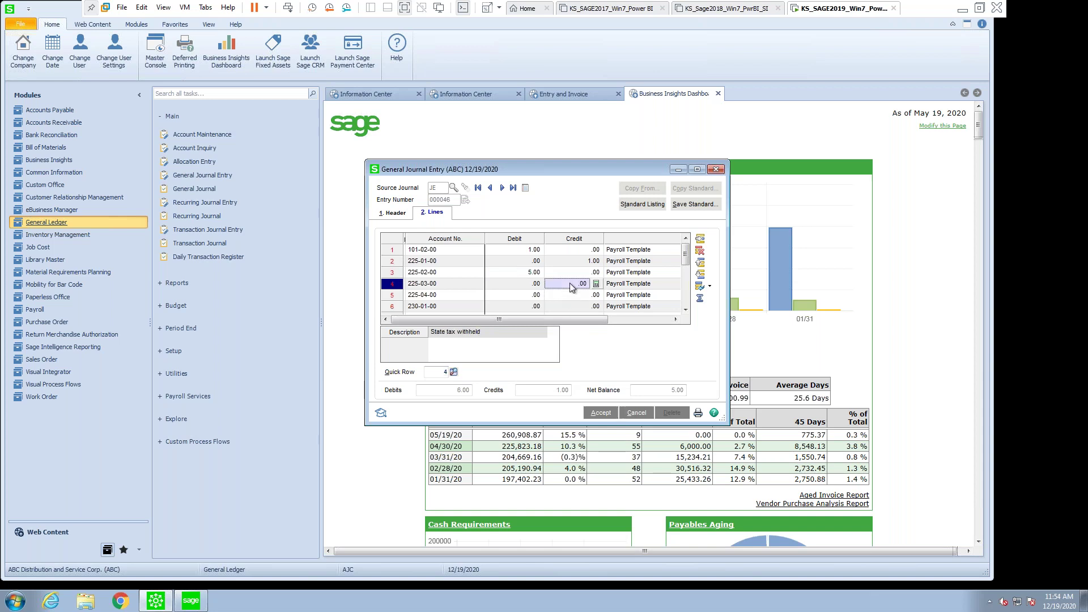
pyautogui.write('5')
pyautogui.press('Tab')
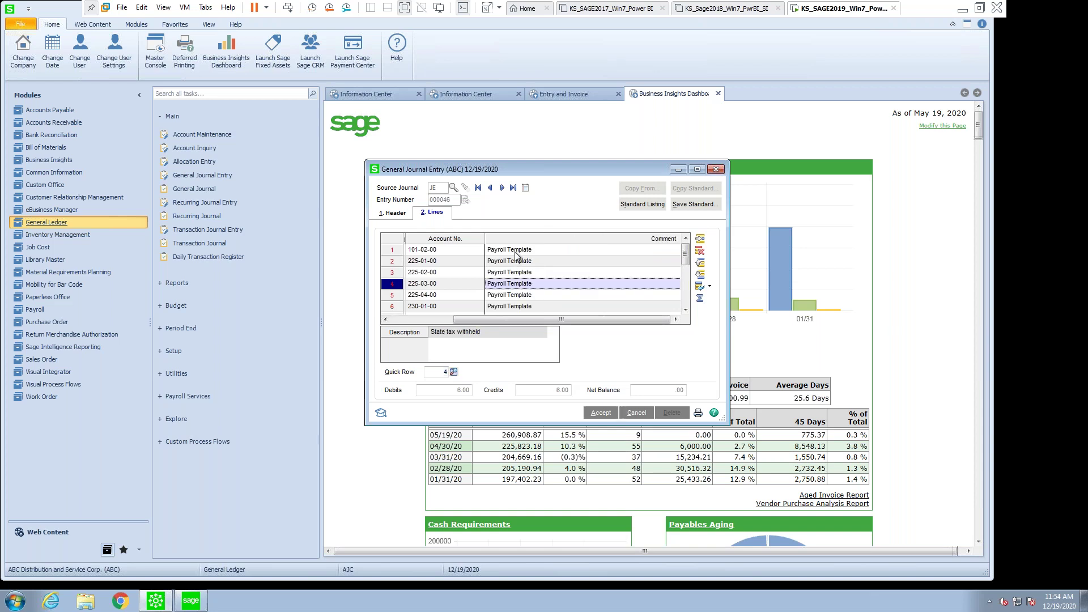
pyautogui.moveTo(536, 319); pyautogui.dragTo(403, 328)
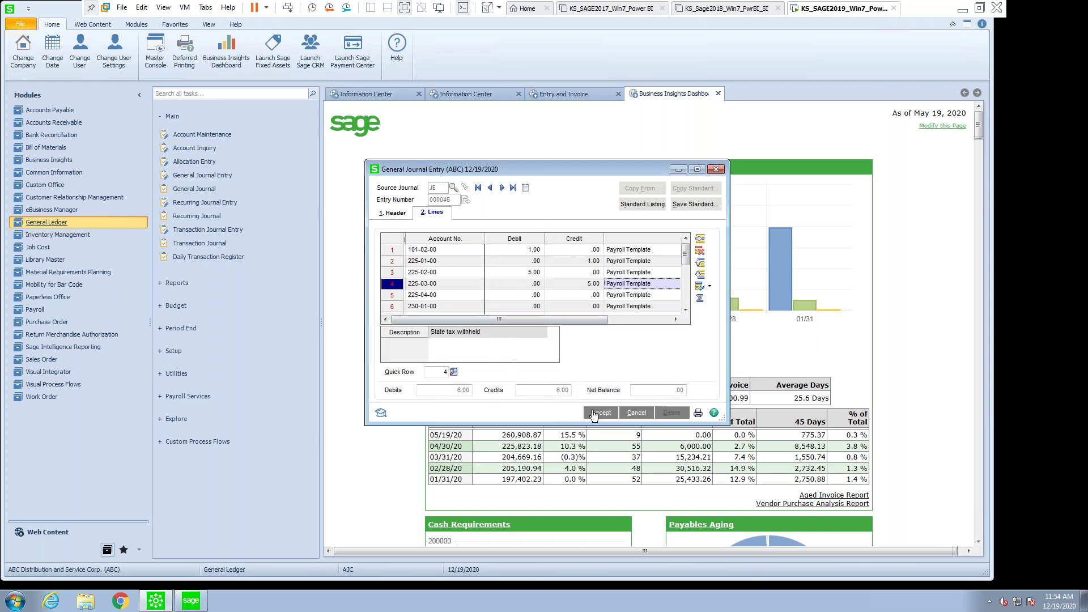
pyautogui.click(594, 414)
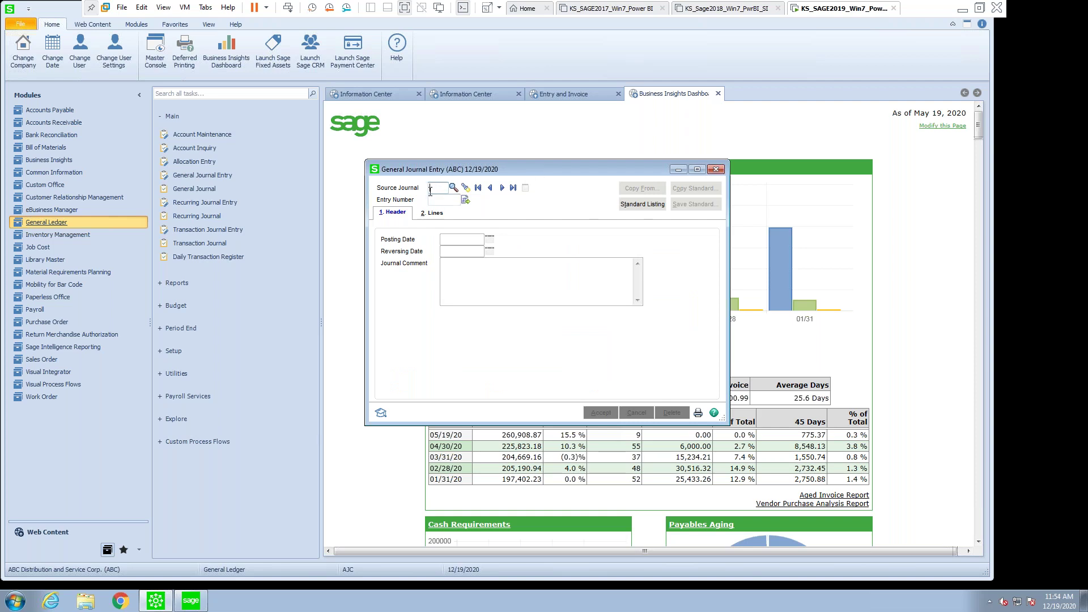
# Preview the Standard Journal Listing with full comments, showing Warehouse Payroll Entry and Monthly Allocations.
pyautogui.click(645, 207)
pyautogui.click(545, 300)
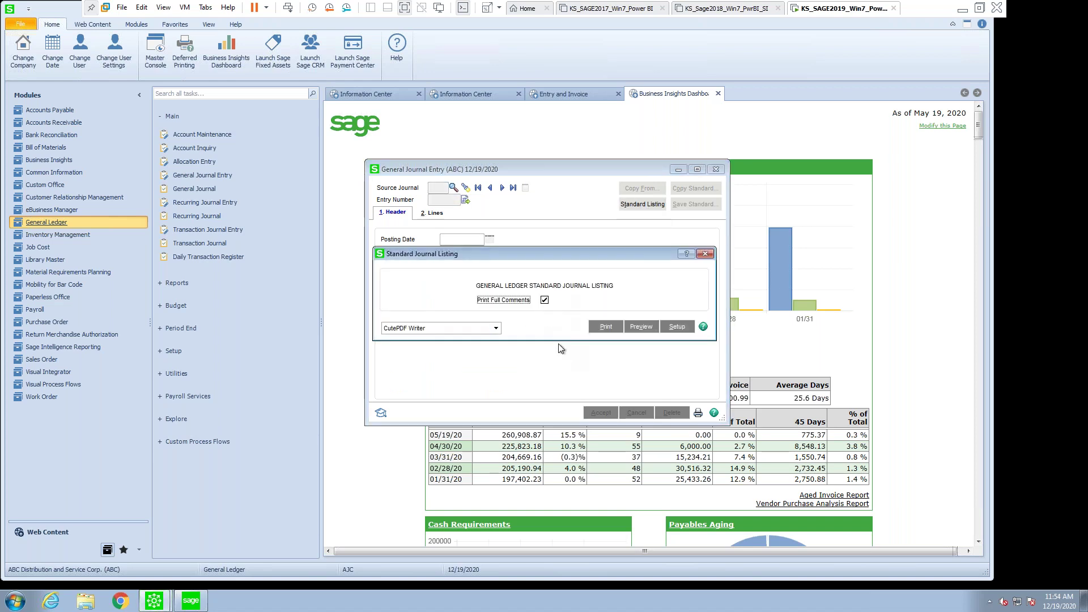
pyautogui.click(647, 327)
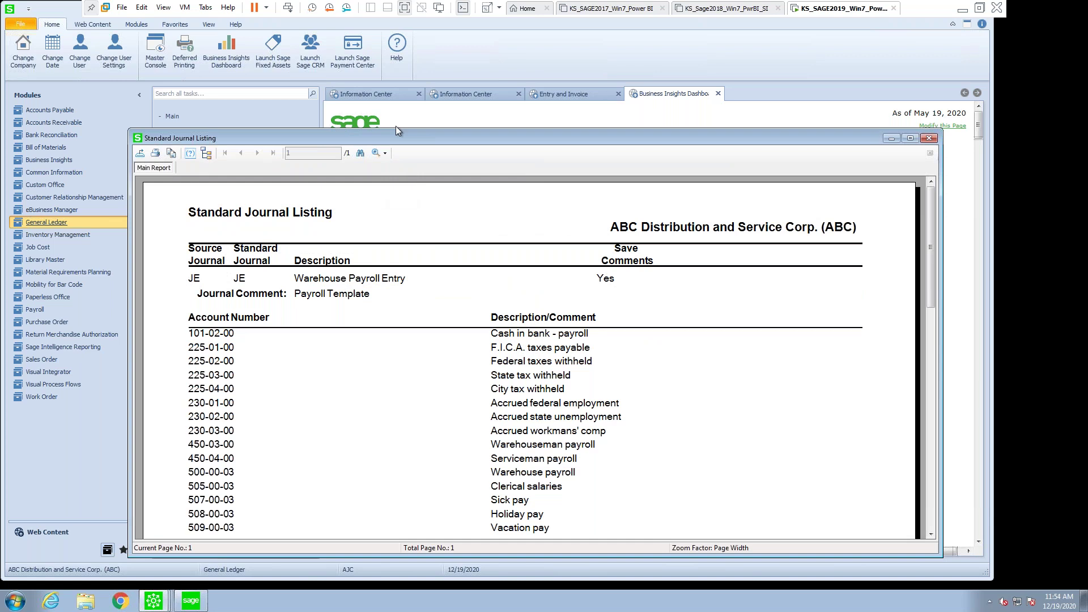
pyautogui.moveTo(390, 132); pyautogui.dragTo(386, 44)
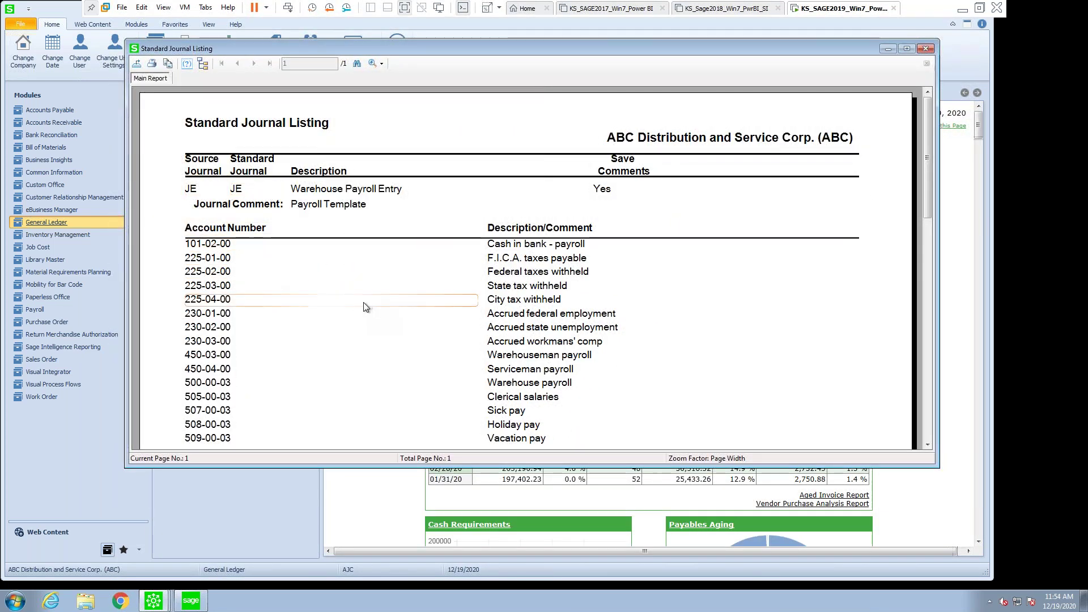
pyautogui.moveTo(927, 176); pyautogui.dragTo(947, 271)
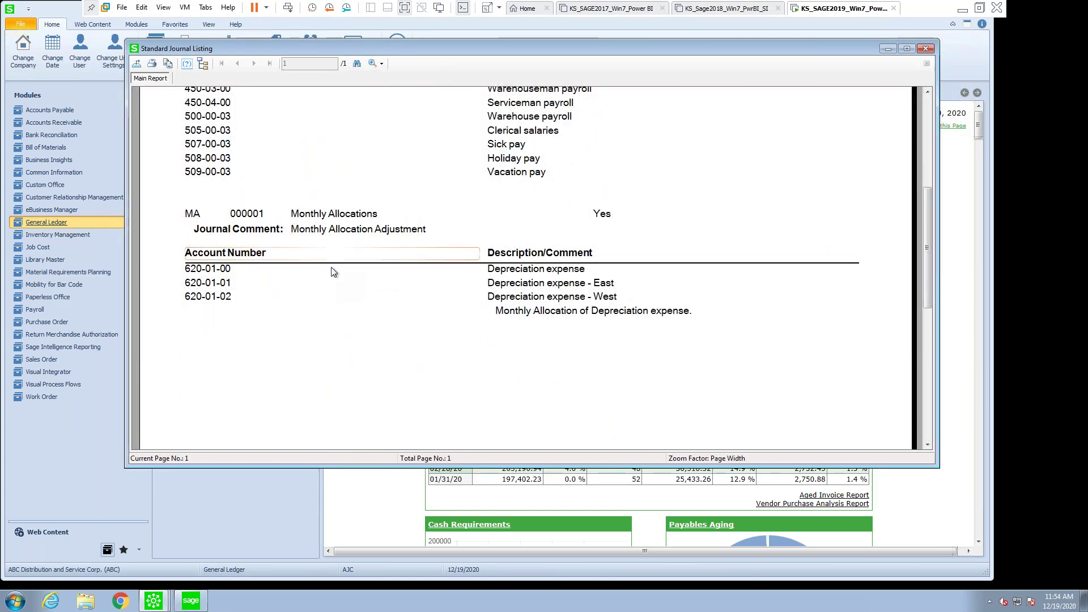
# Close the listing preview and start a new general journal entry with source journal MA.
pyautogui.click(926, 49)
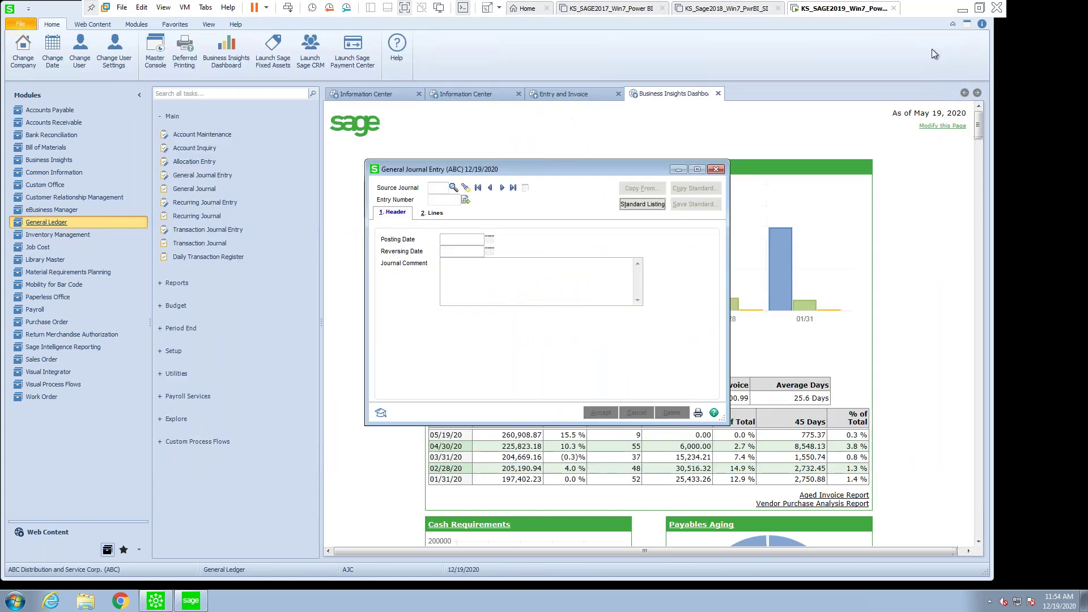
pyautogui.click(716, 168)
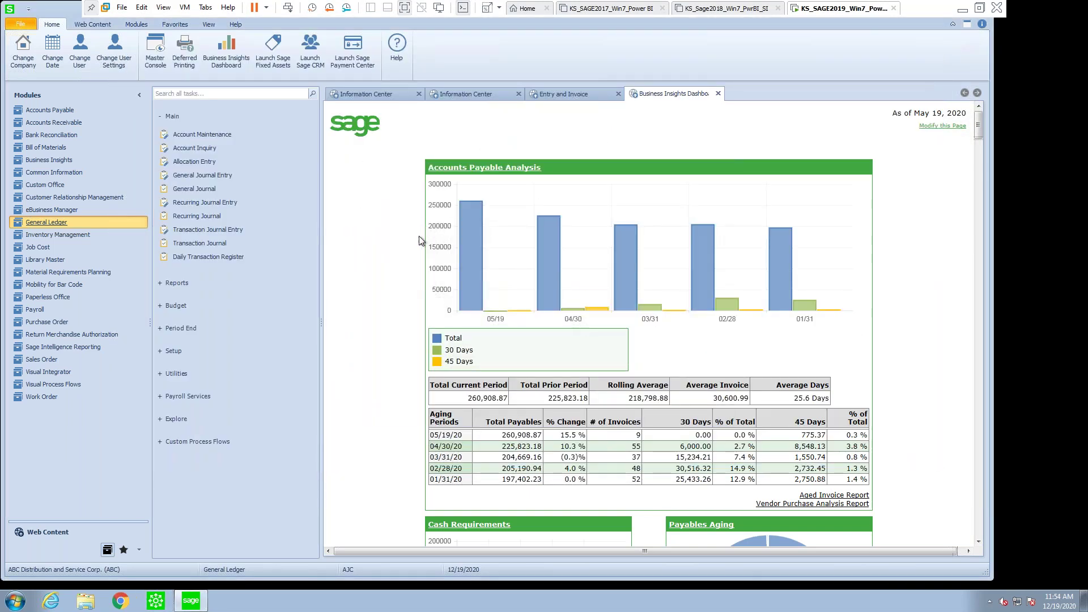
pyautogui.click(184, 176)
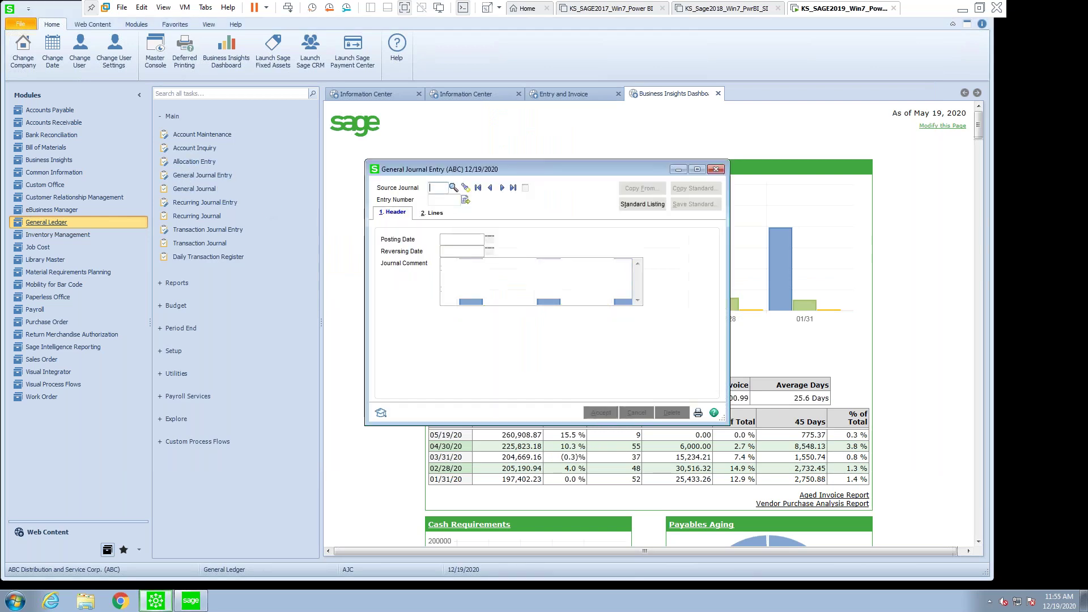
pyautogui.write('MA')
pyautogui.press('Tab')
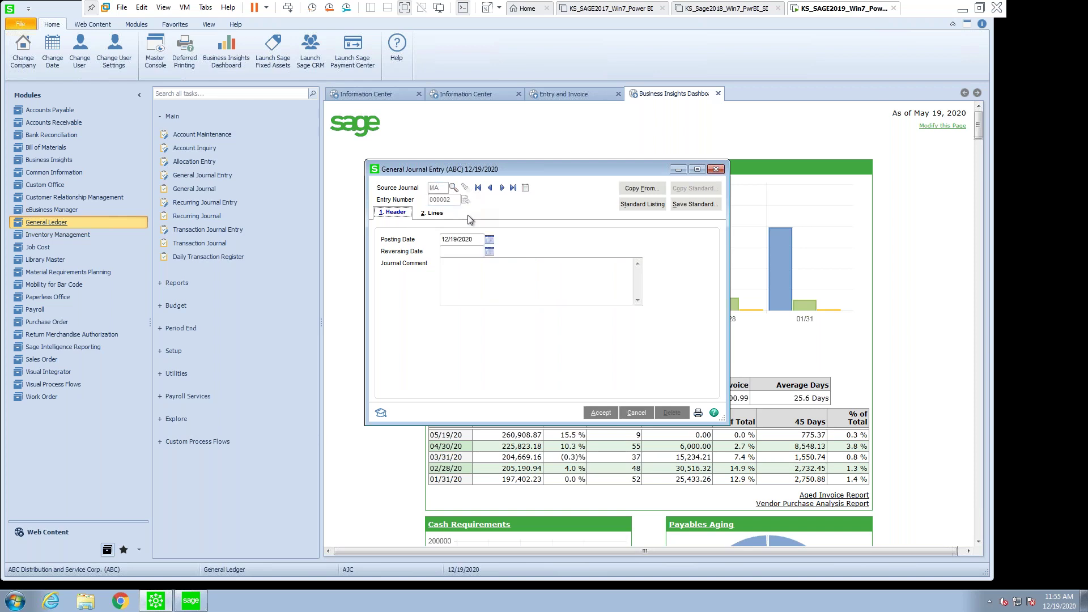
# Copy the Monthly Allocations standard journal lines into the entry and save it.
pyautogui.click(642, 190)
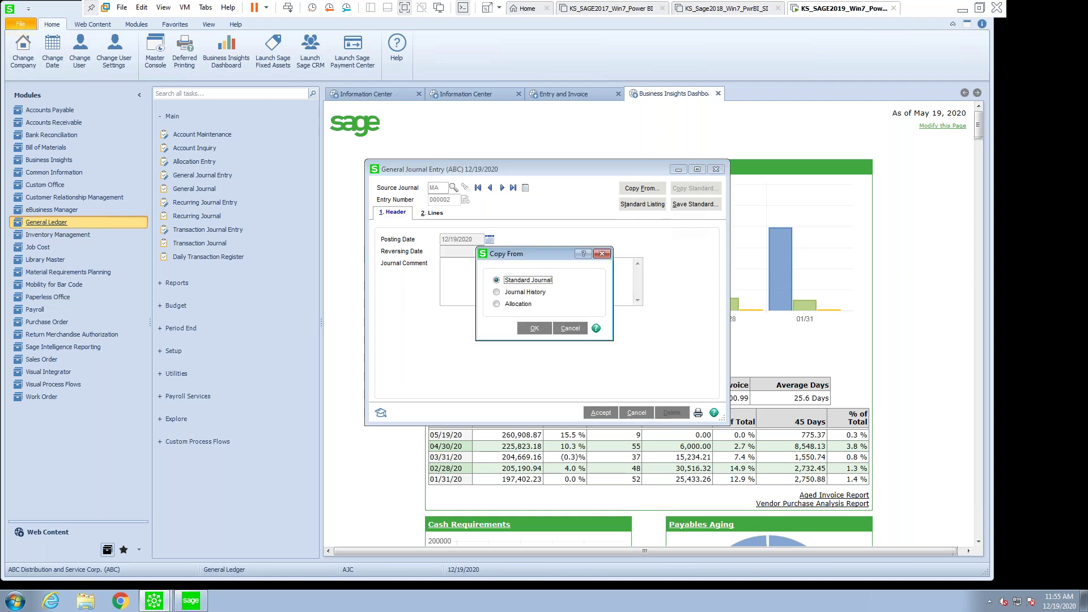
pyautogui.click(535, 329)
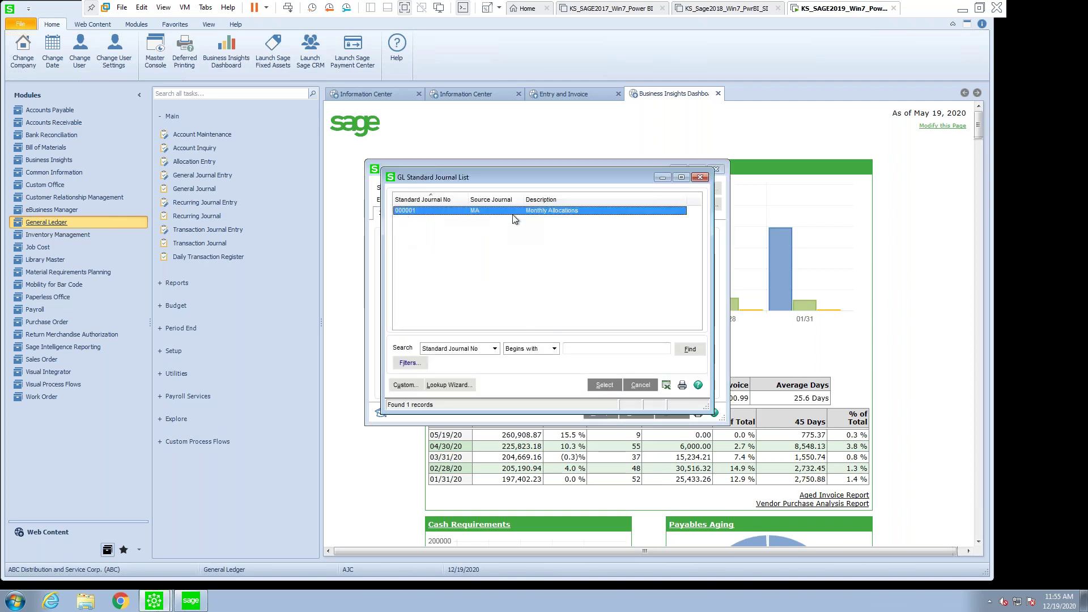
pyautogui.click(601, 387)
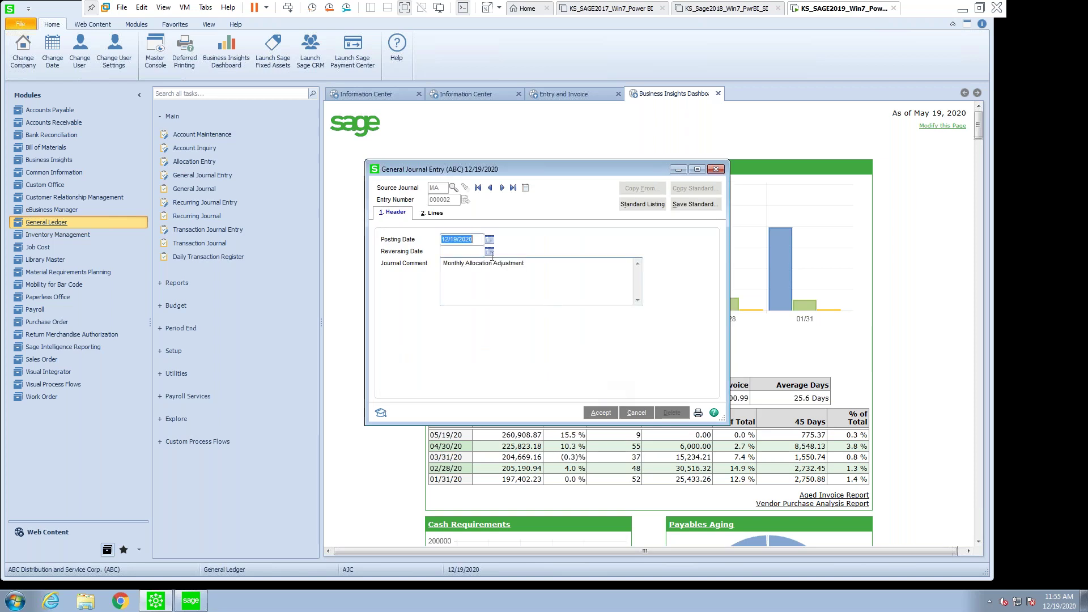
pyautogui.click(434, 216)
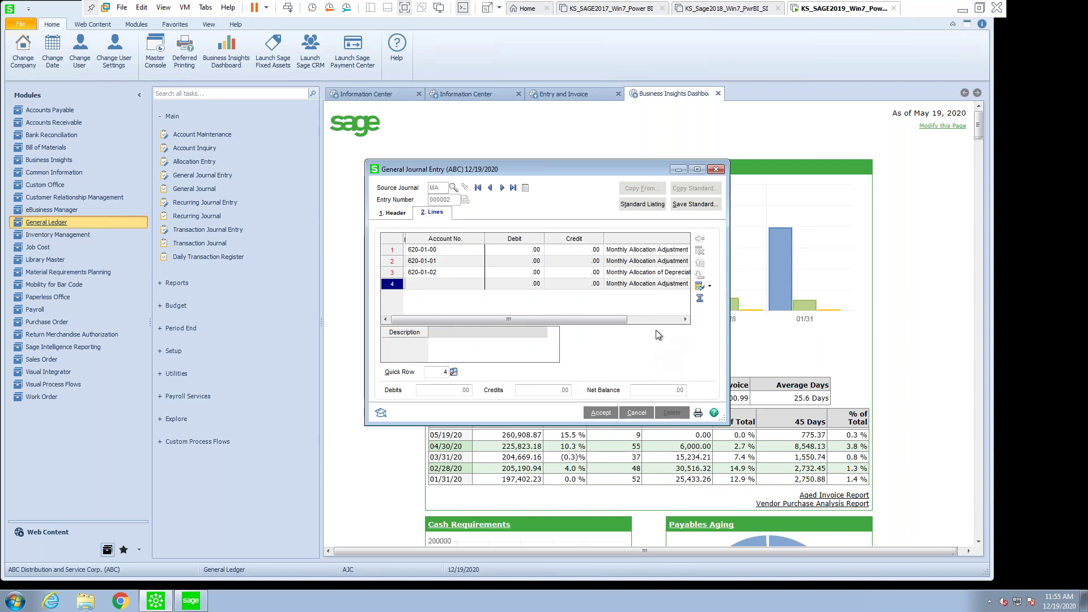
pyautogui.click(596, 414)
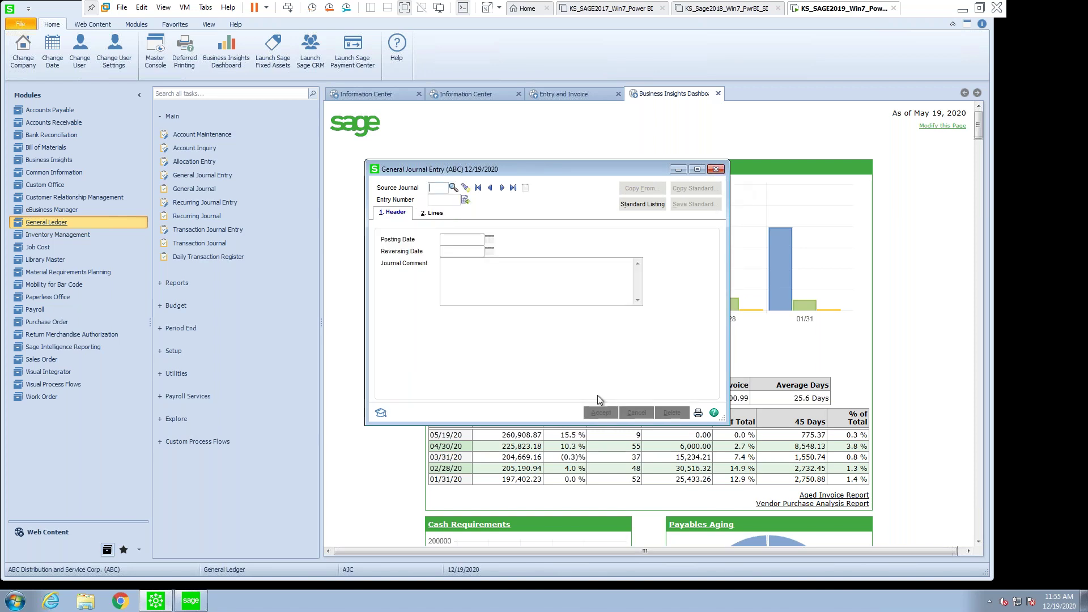
# In Recurring Journal Entry, load JE DEPREC, review its lines and accept it.
pyautogui.click(716, 170)
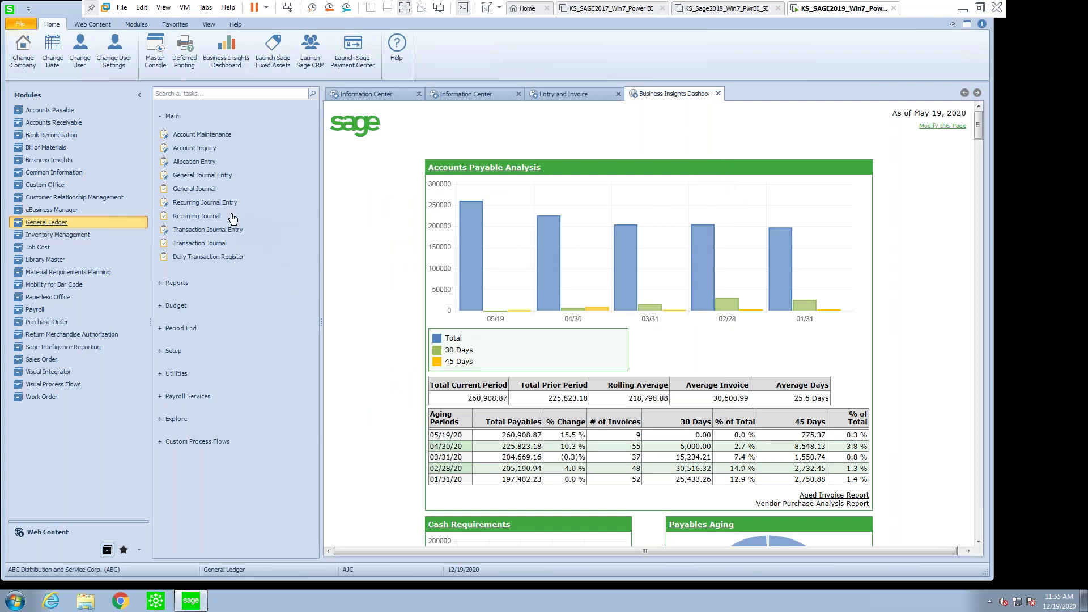
pyautogui.click(209, 204)
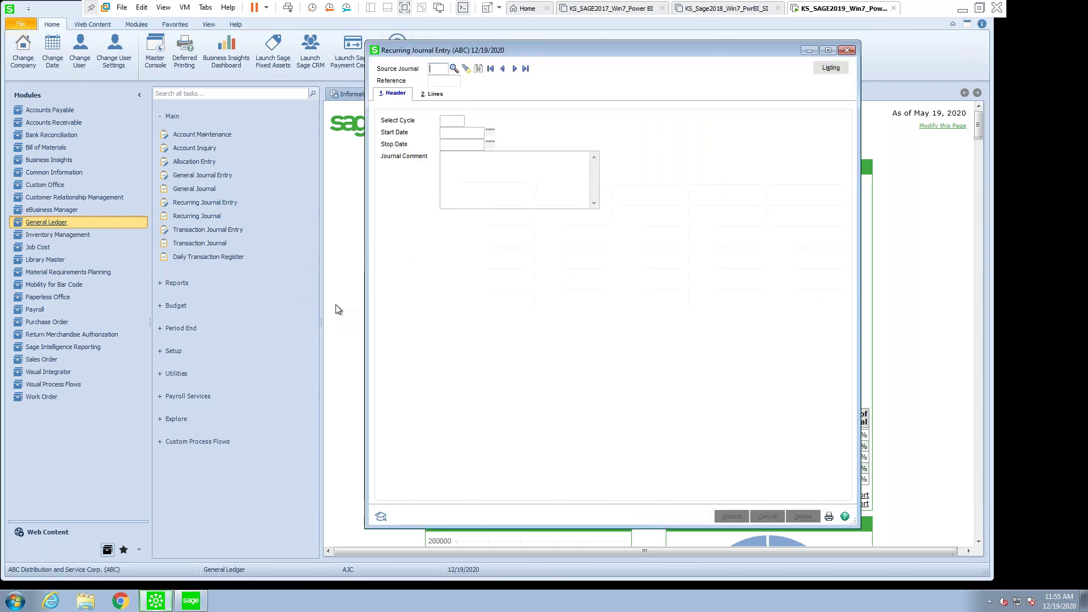
pyautogui.moveTo(478, 45); pyautogui.dragTo(481, 110)
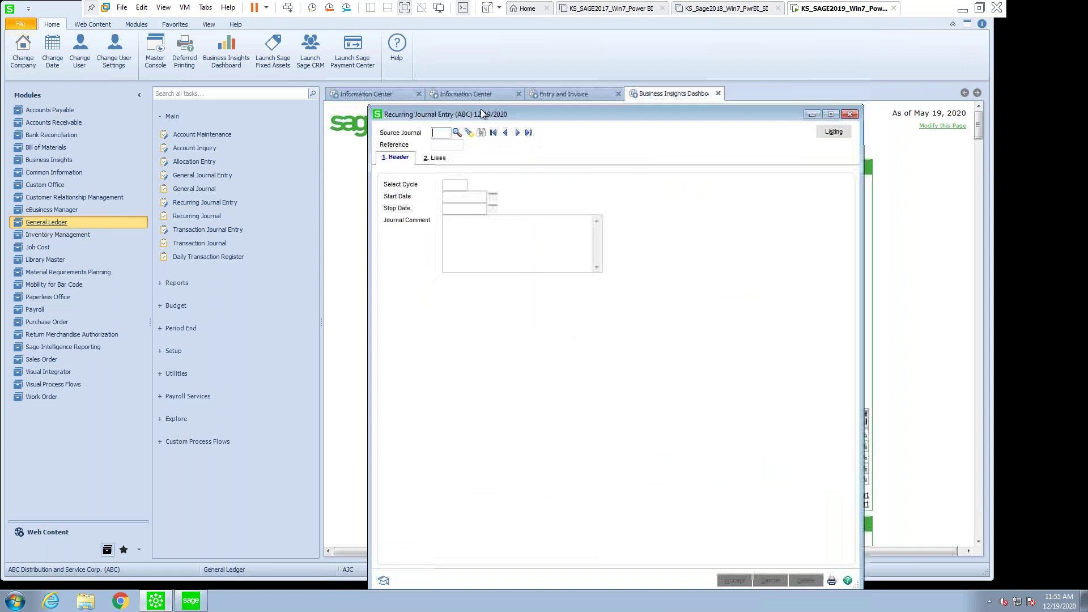
pyautogui.click(457, 133)
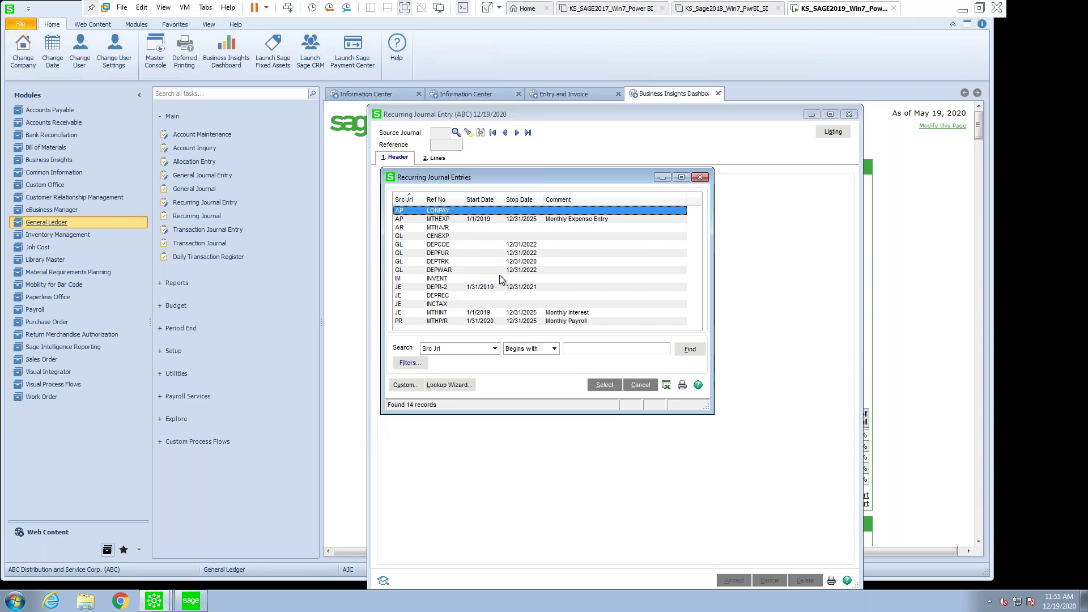
pyautogui.click(440, 296)
pyautogui.click(618, 388)
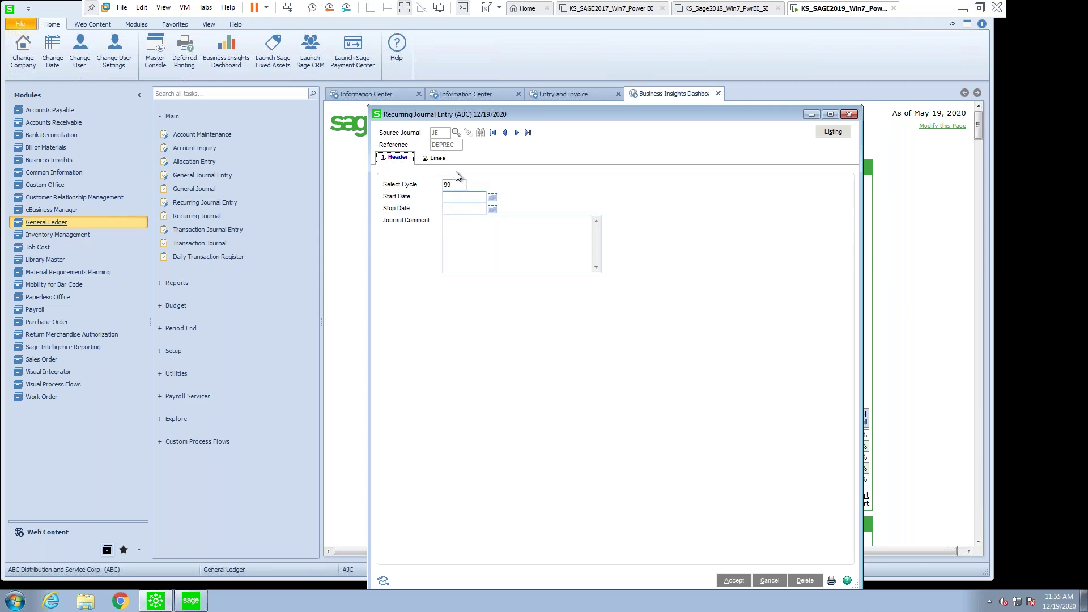
pyautogui.click(435, 159)
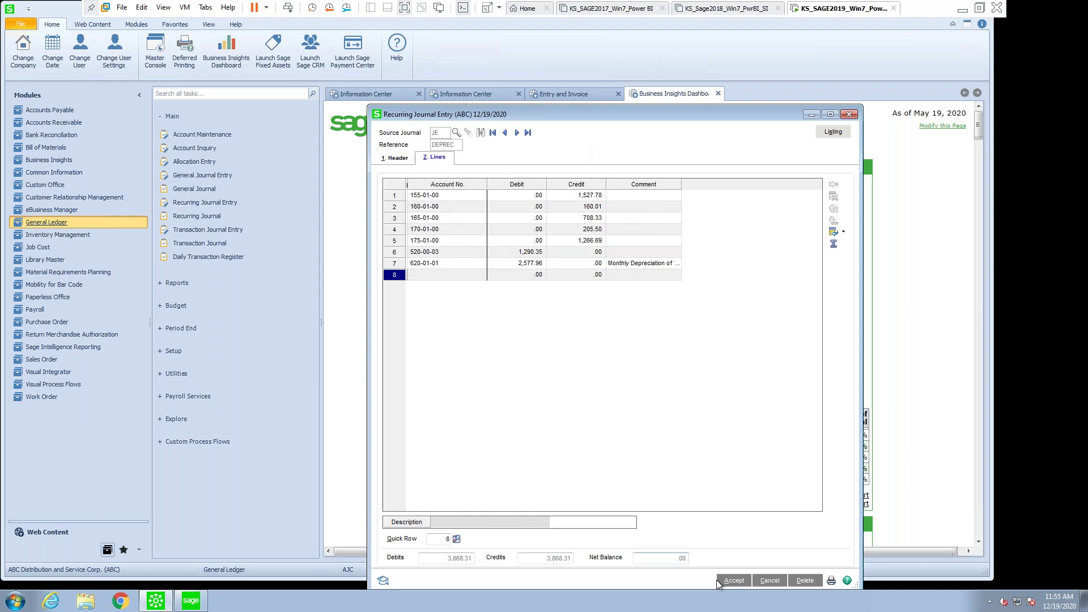
pyautogui.click(733, 581)
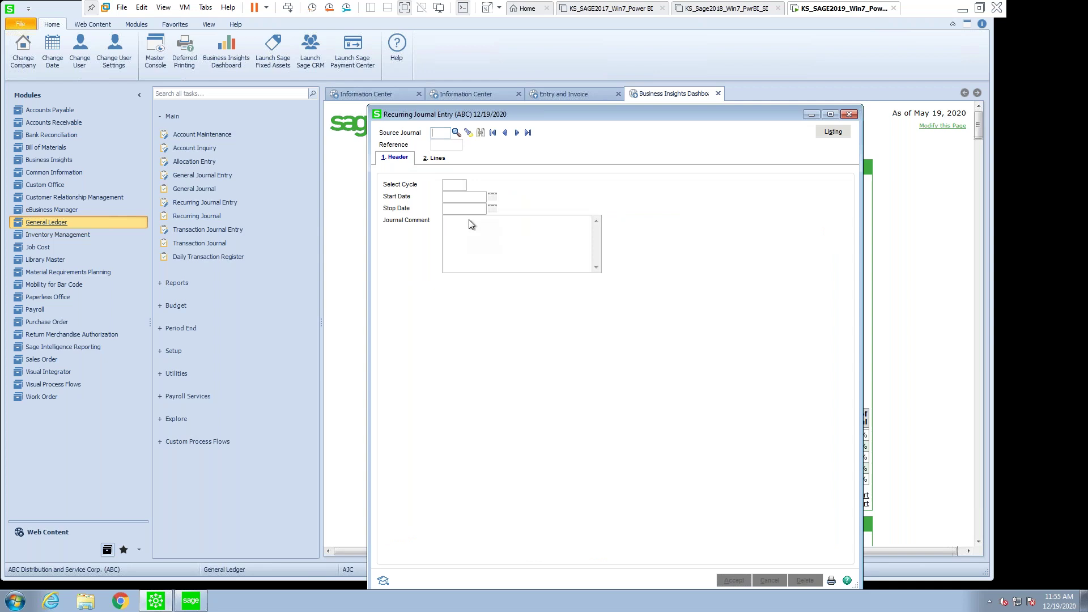
# Load recurring entry JE DEPR-2, check its six depreciation lines' amounts and accept it.
pyautogui.click(468, 134)
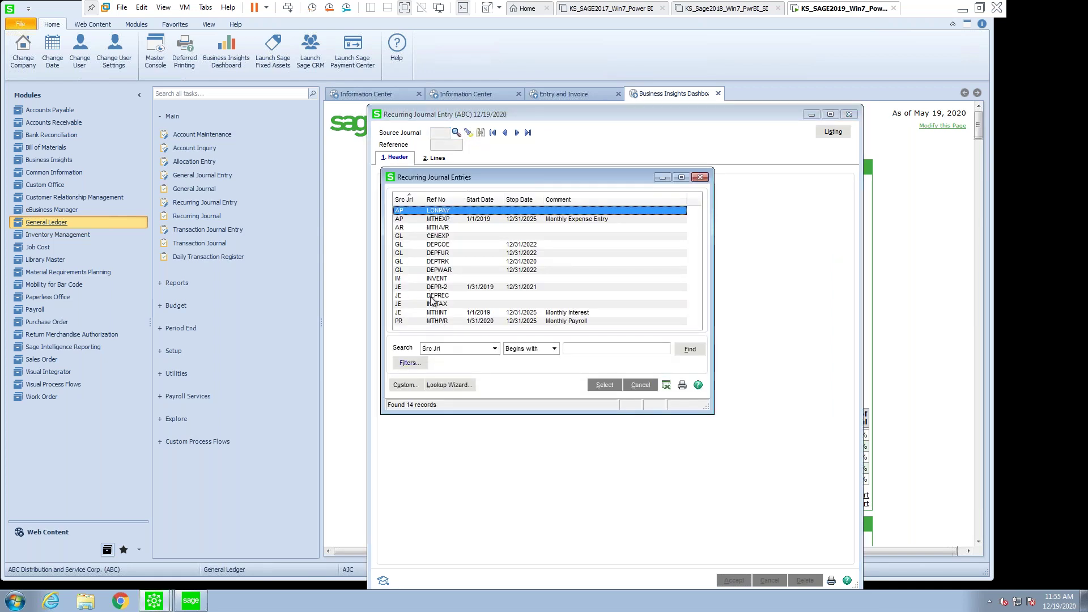
pyautogui.click(434, 287)
pyautogui.click(605, 385)
pyautogui.click(433, 158)
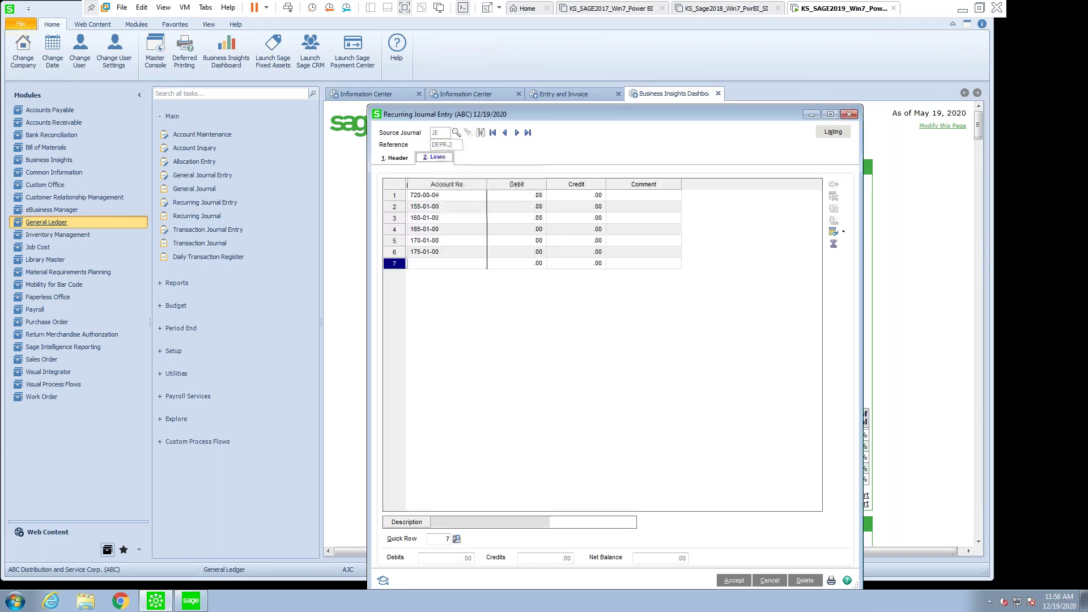
pyautogui.click(573, 199)
pyautogui.click(522, 208)
pyautogui.click(581, 219)
pyautogui.click(510, 229)
pyautogui.click(593, 242)
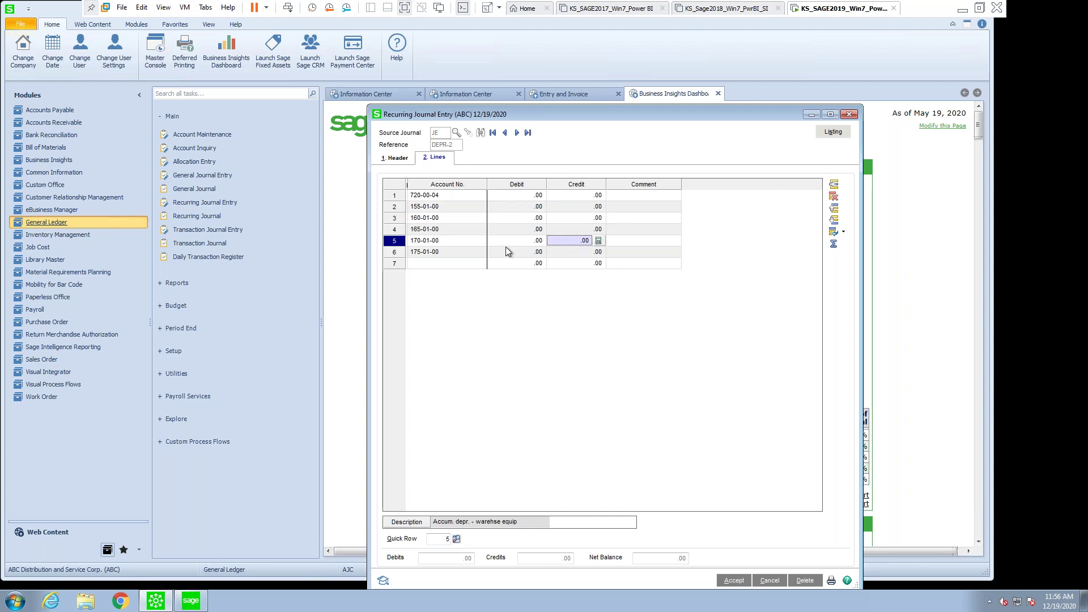
pyautogui.click(517, 253)
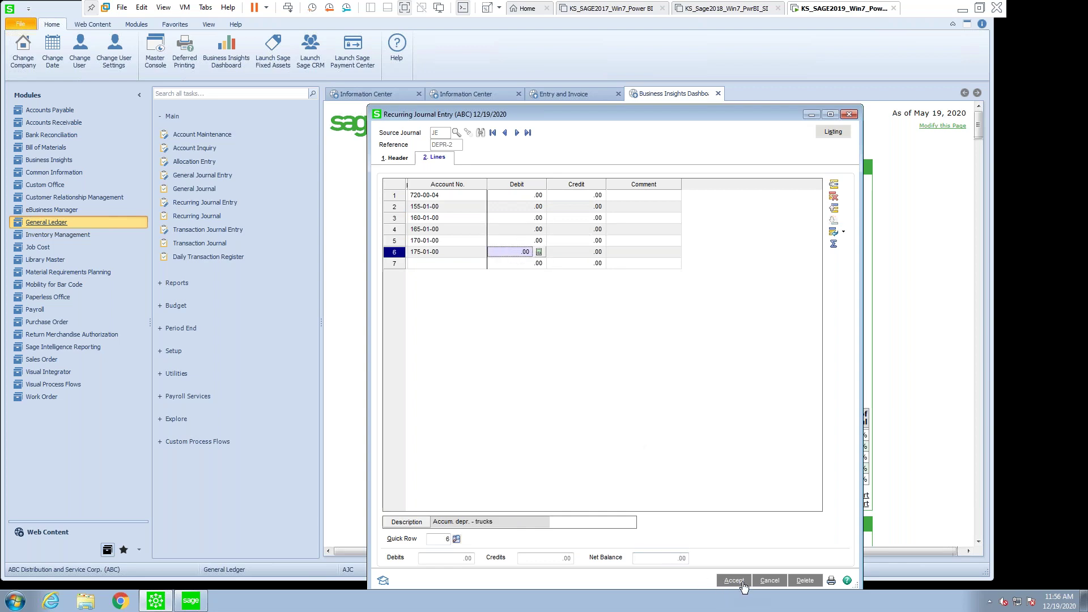
pyautogui.click(742, 583)
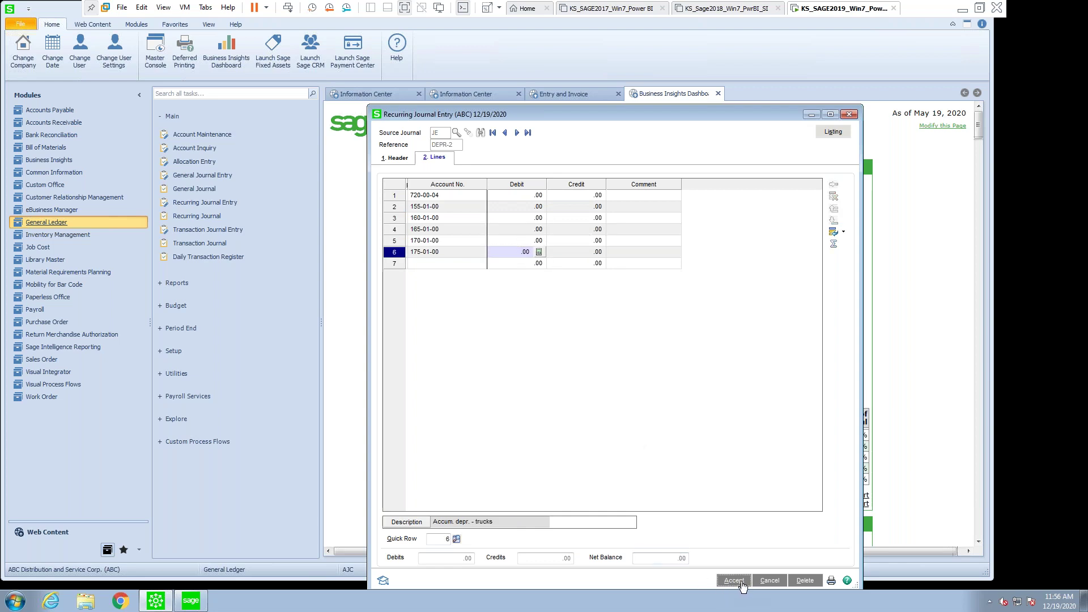
# Close Recurring Journal Entry and preview the Recurring Journal register's selection options.
pyautogui.click(850, 114)
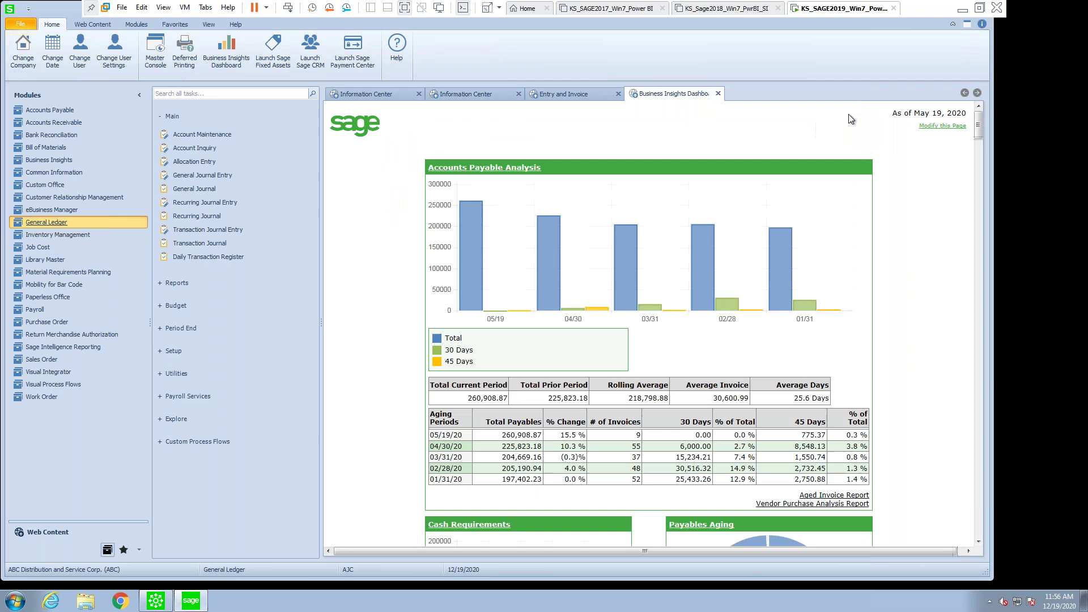
pyautogui.click(204, 218)
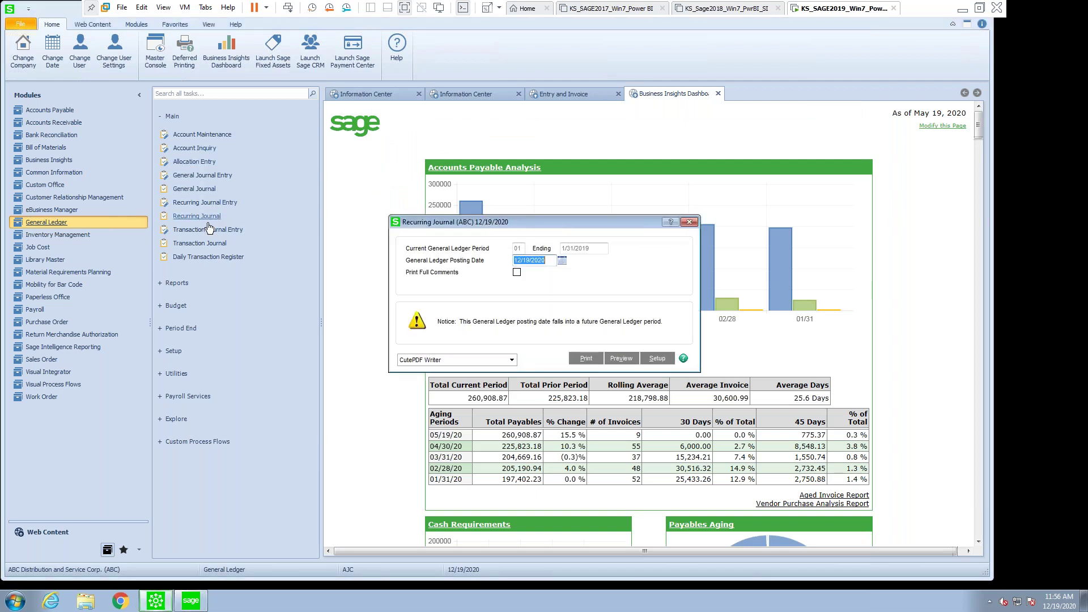
pyautogui.click(620, 361)
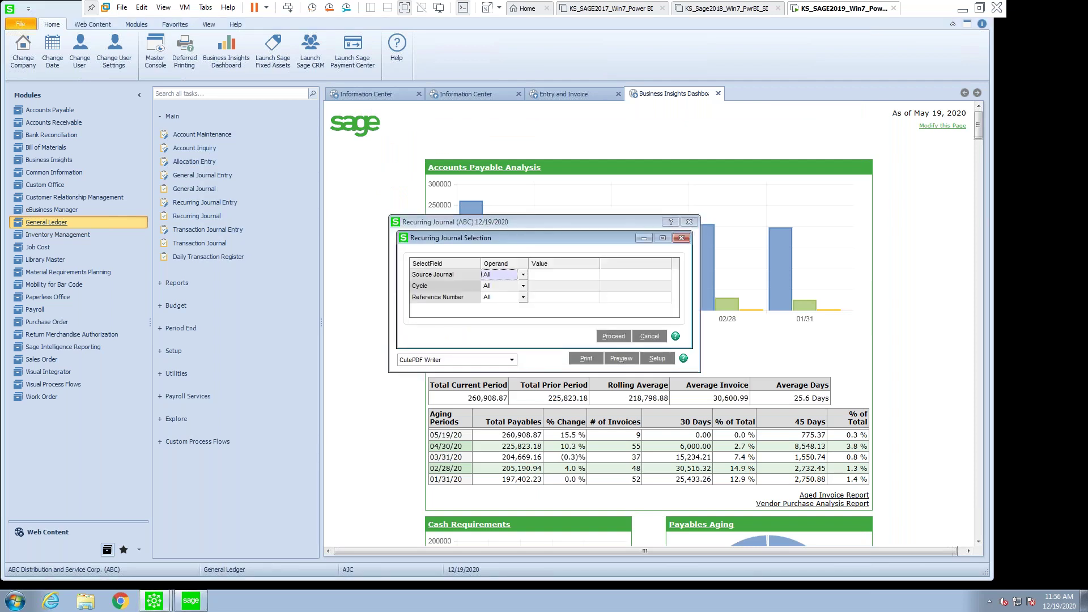
# Review the source journal, cycle and reference number filters, then close the register without printing.
pyautogui.click(549, 277)
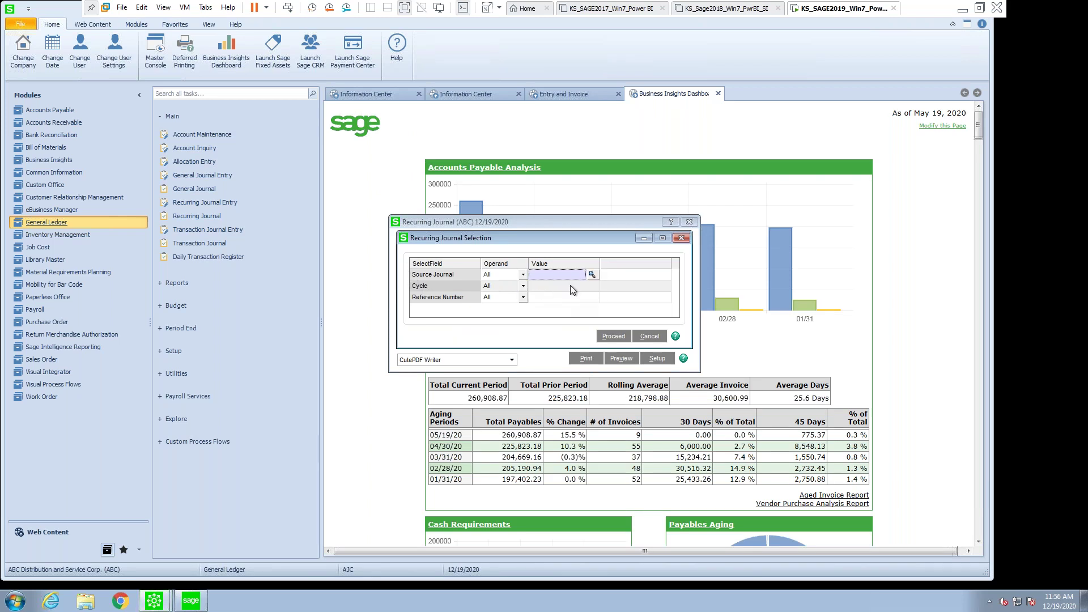
pyautogui.click(571, 287)
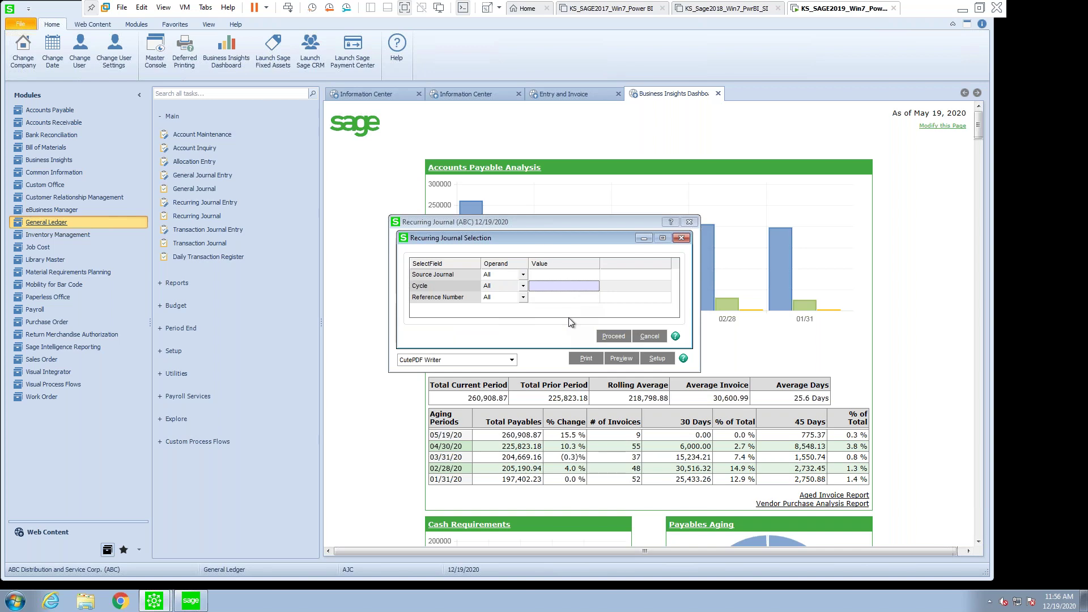
pyautogui.click(556, 300)
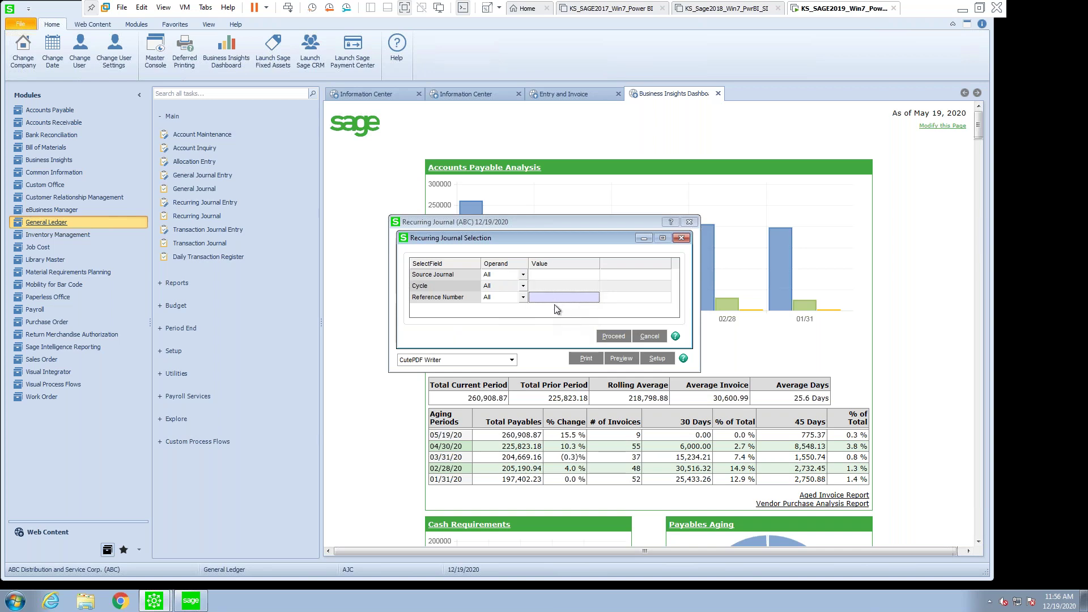
pyautogui.click(681, 241)
pyautogui.click(555, 359)
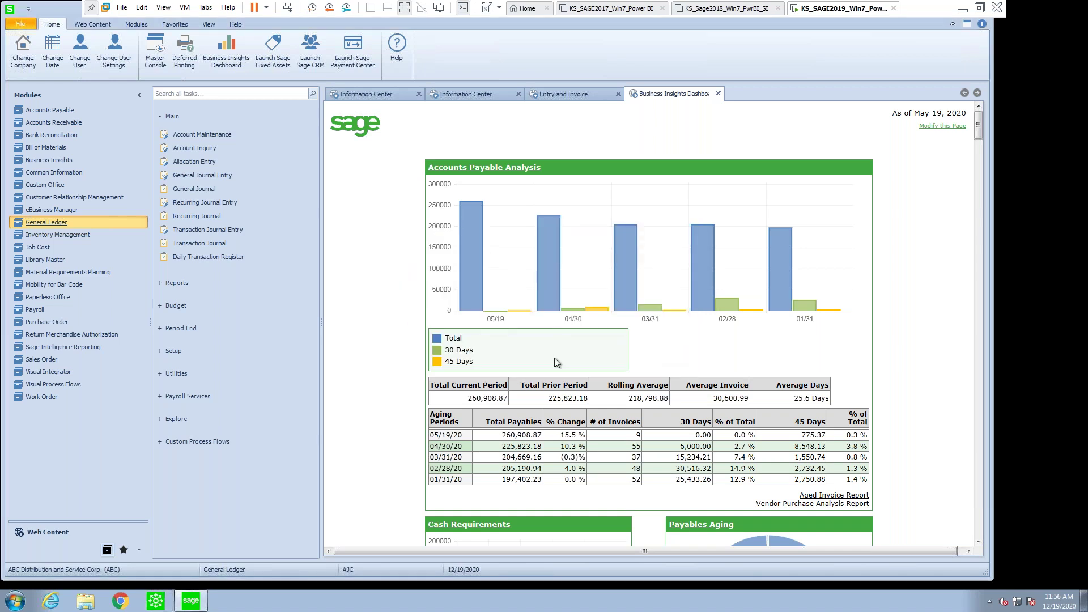